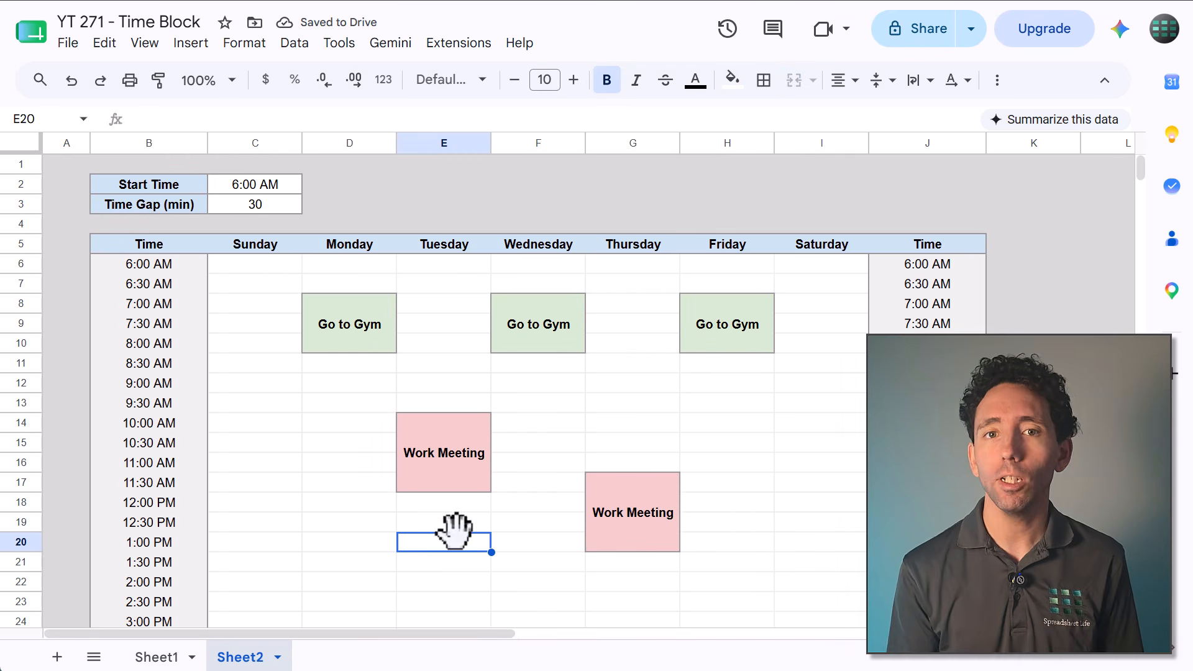
pyautogui.click(442, 468)
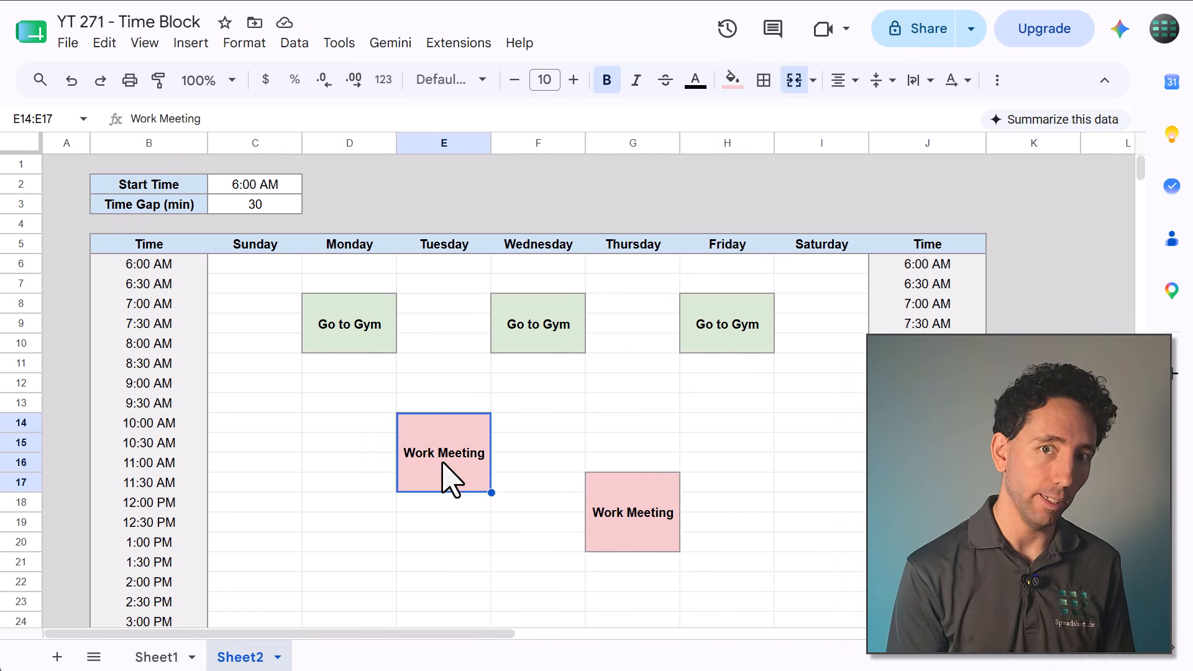
pyautogui.click(544, 334)
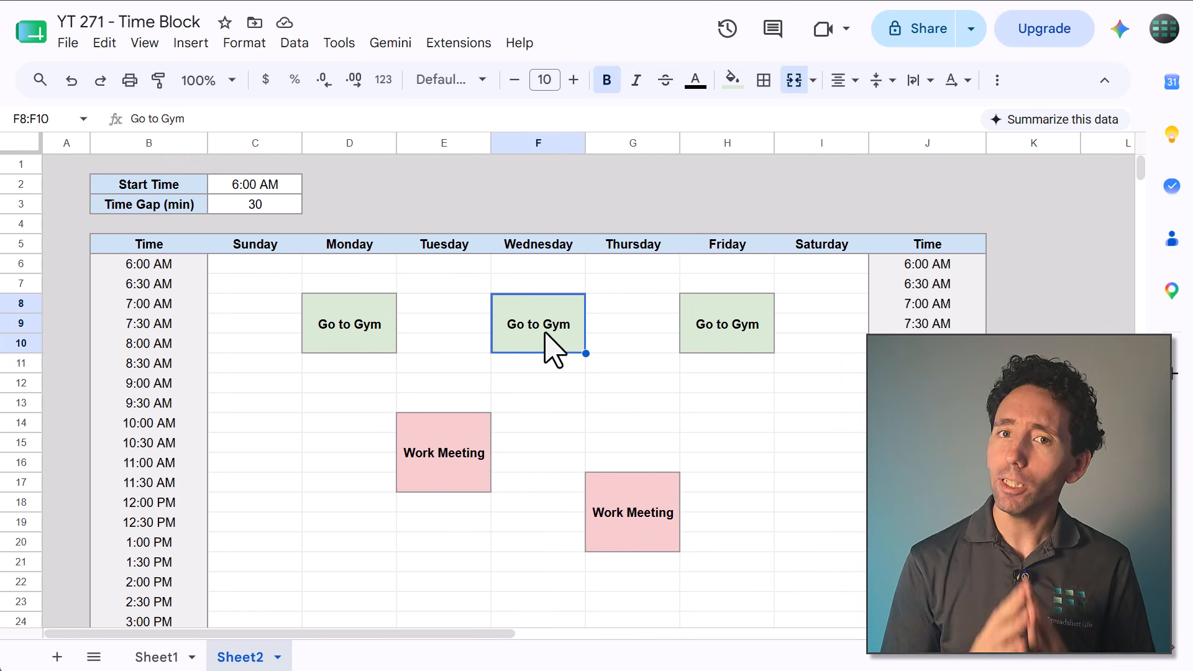
pyautogui.scroll(-3, 851, 356)
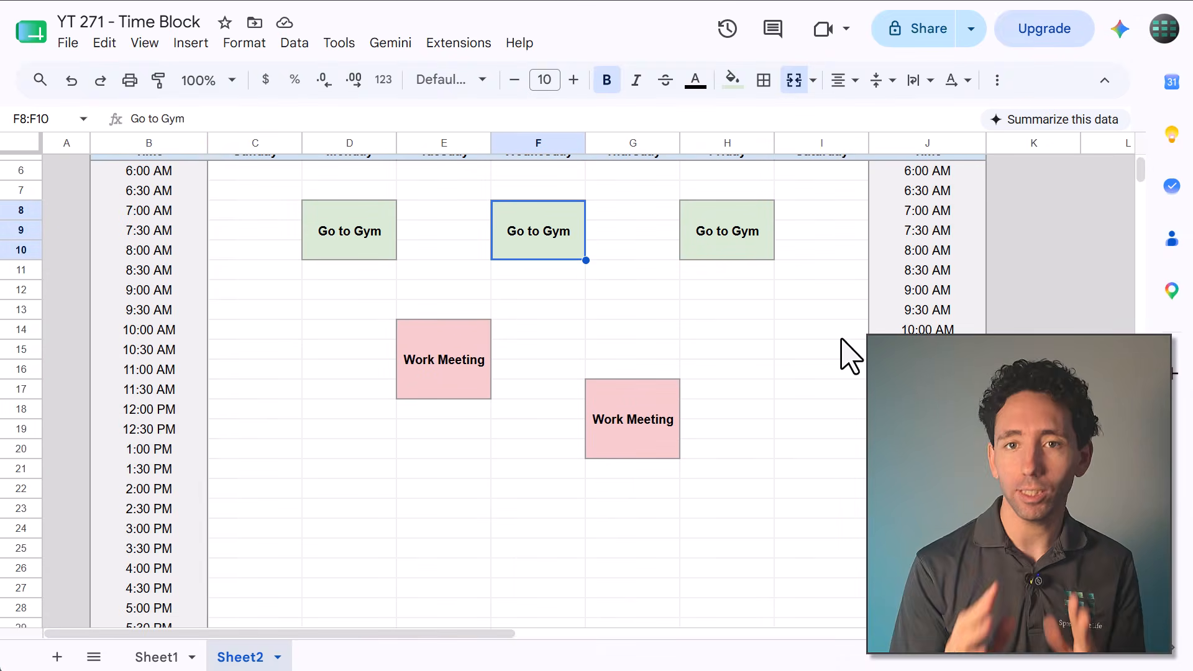
pyautogui.scroll(-3, 852, 356)
pyautogui.scroll(3, 851, 356)
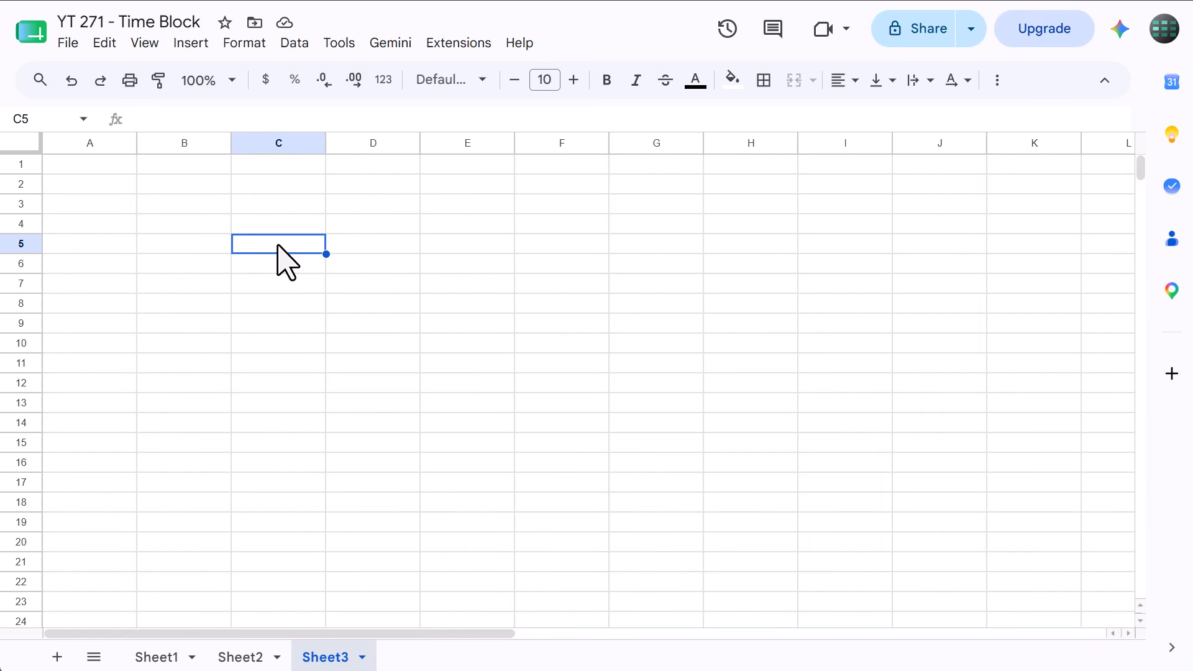
# Enter the labels Start Time in B2 and Time Gap (min) in B3 of Sheet3
pyautogui.click(213, 184)
pyautogui.write('Sta')
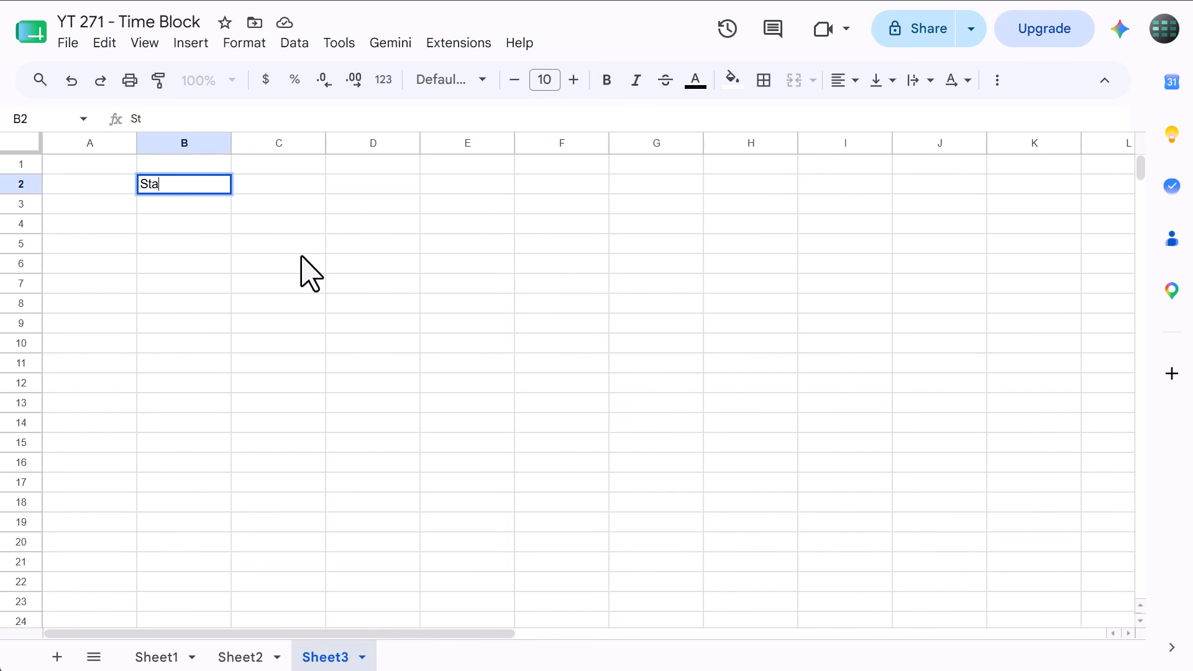
pyautogui.write('rt Time')
pyautogui.press('Return')
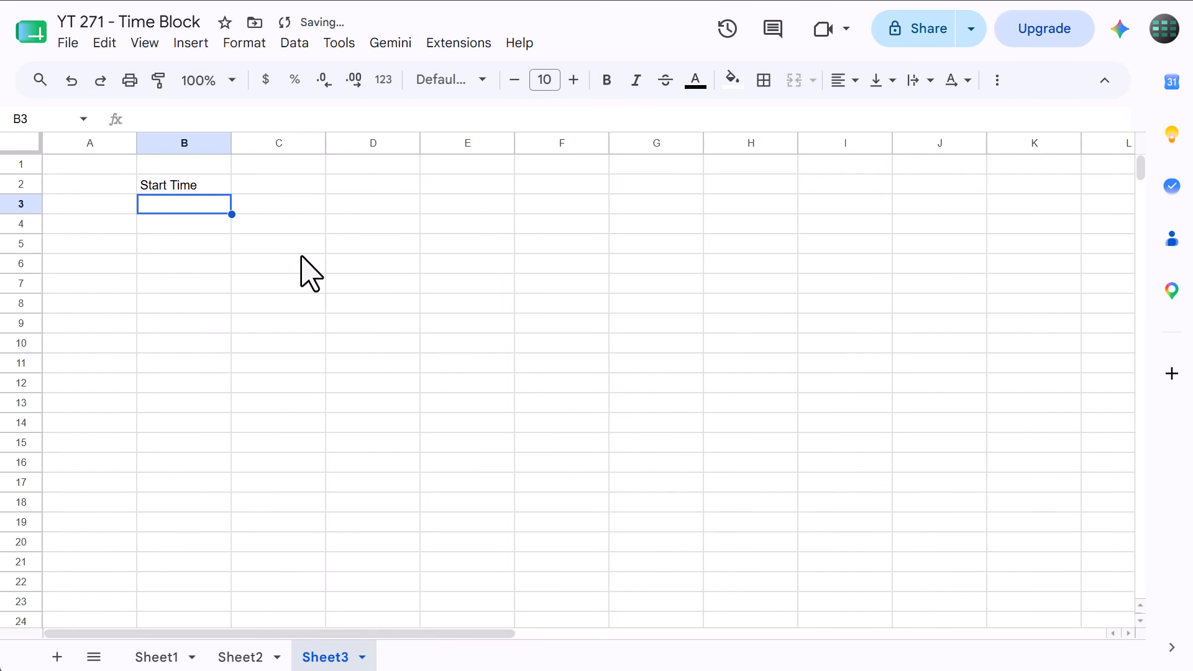
pyautogui.write('Time Gap (min')
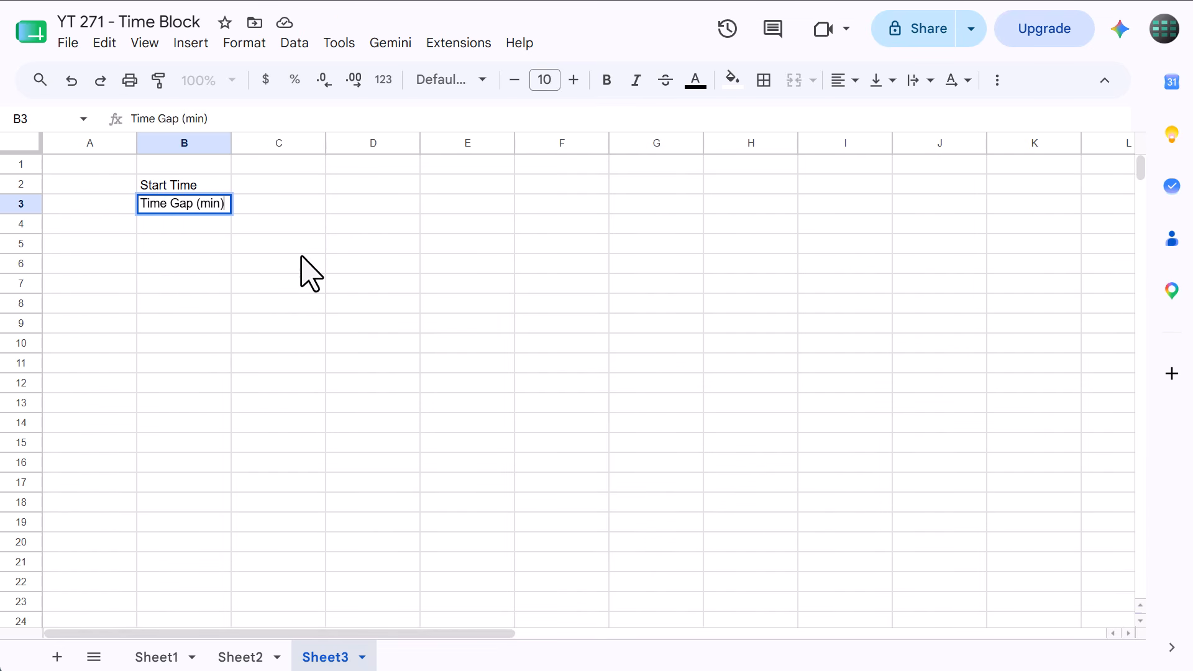
pyautogui.press('Return')
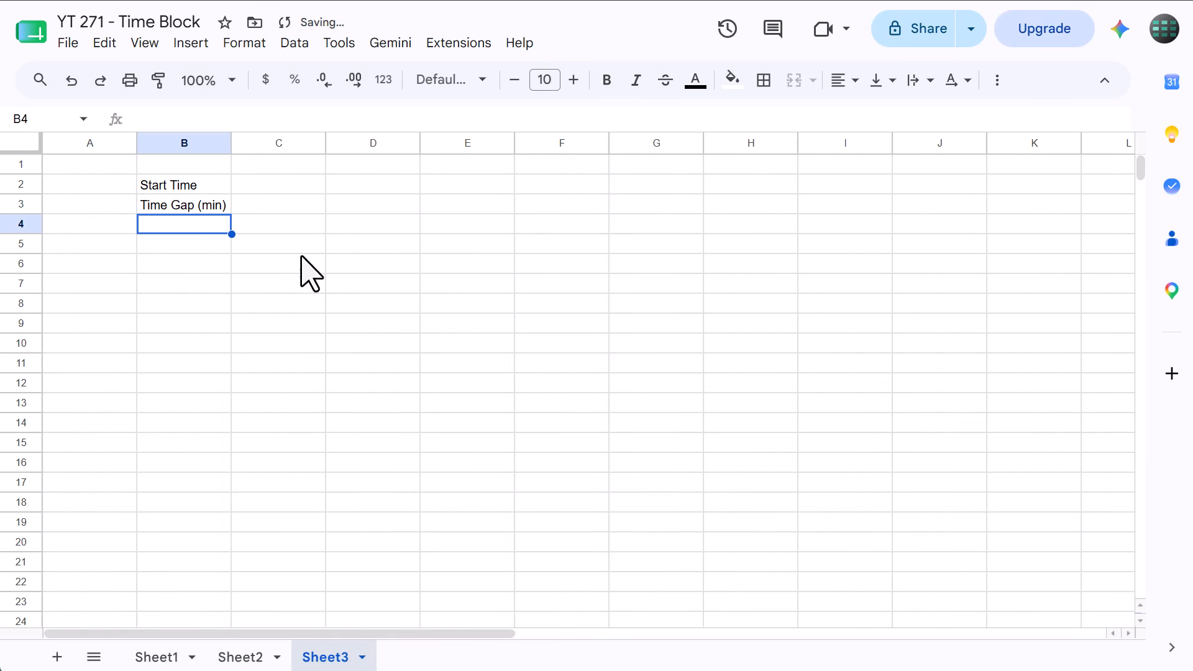
# Set the start time in C2 to 6 AM and the time gap in C3 to 30
pyautogui.click(272, 186)
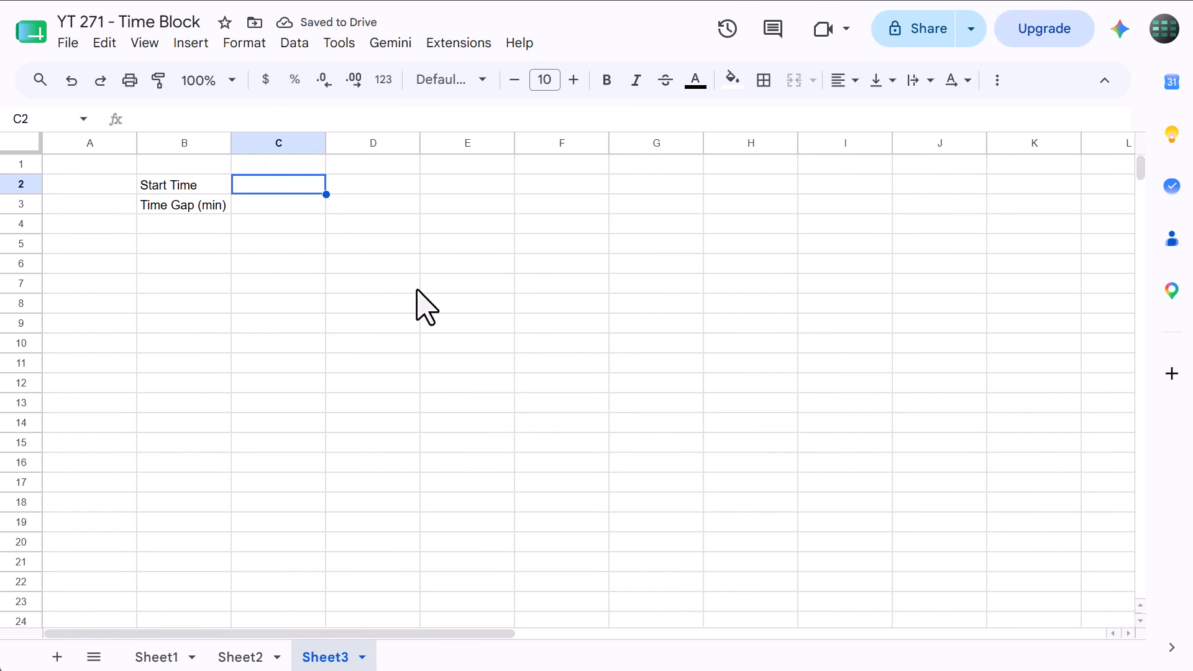
pyautogui.write('6 AM')
pyautogui.press('Return')
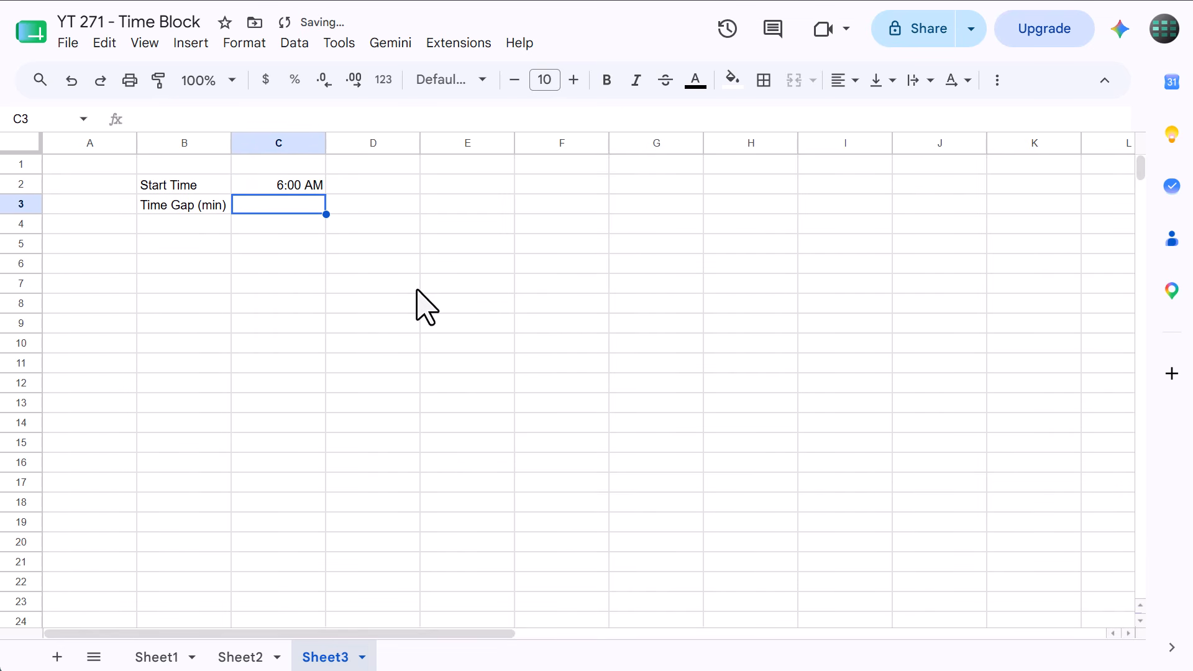
pyautogui.write('30')
pyautogui.press('Return')
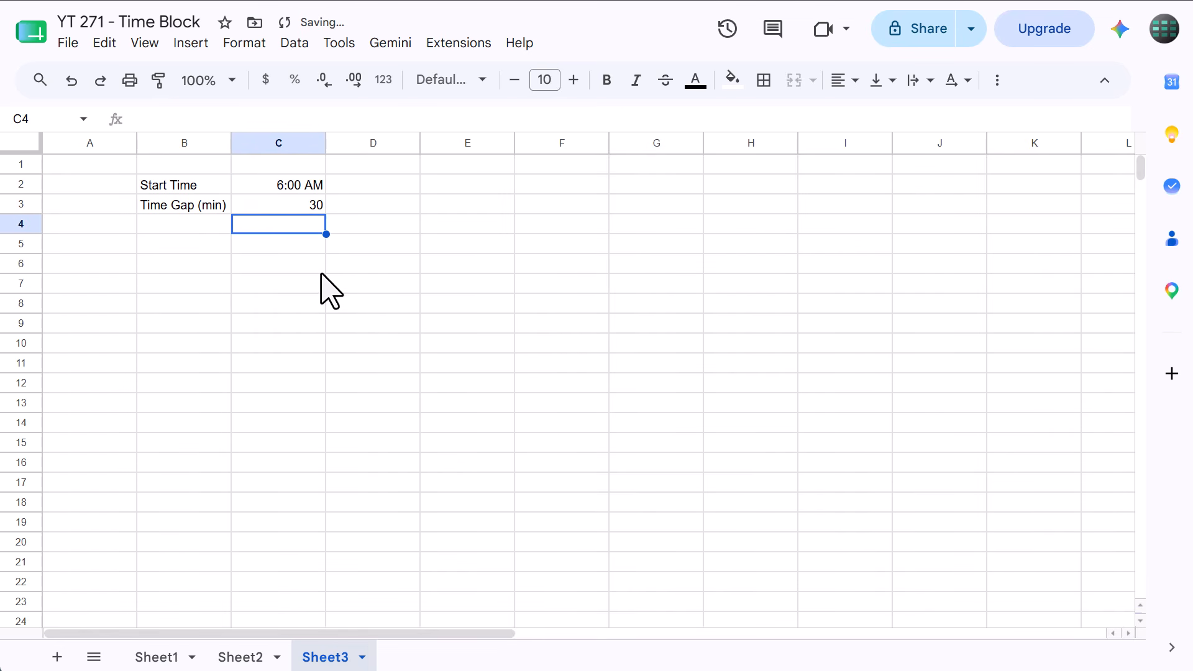
# Enter the column headers Time in B5 and Sunday in C5
pyautogui.click(197, 244)
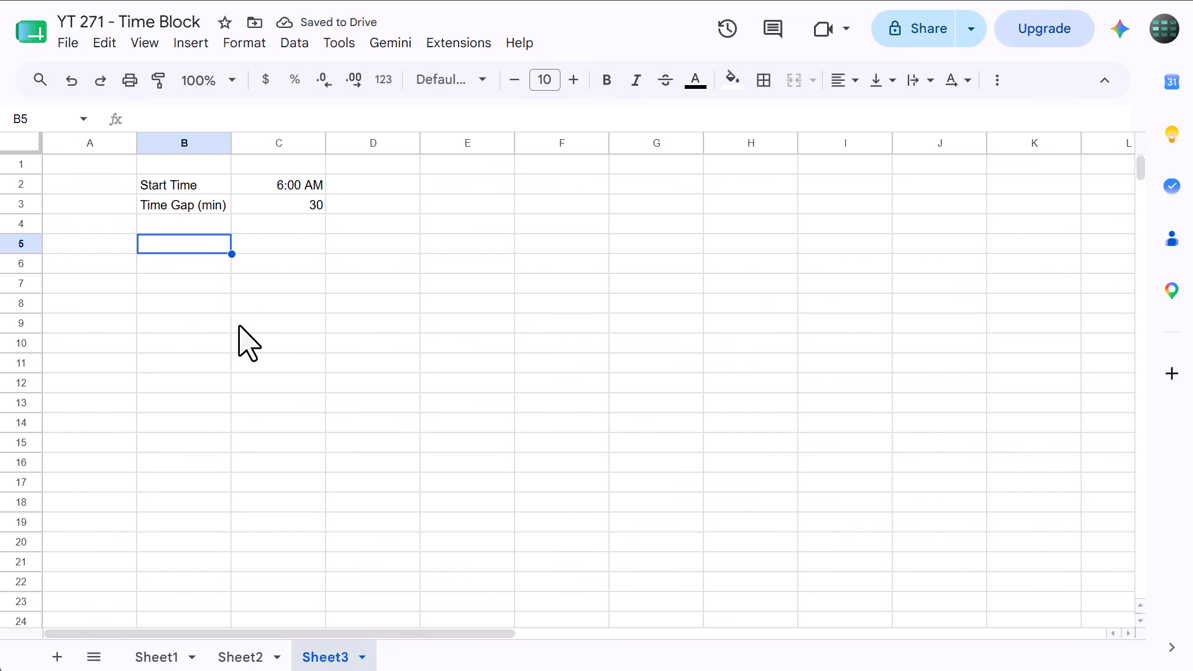
pyautogui.write('Time')
pyautogui.press('Tab')
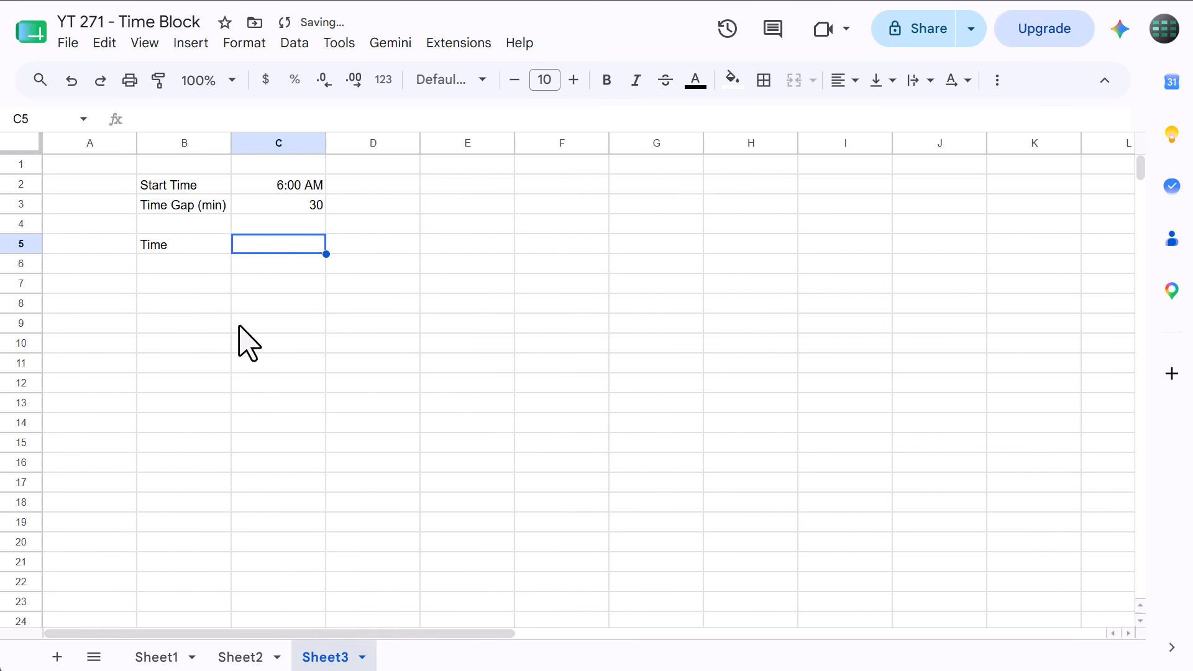
pyautogui.write('Sunday')
pyautogui.press('Tab')
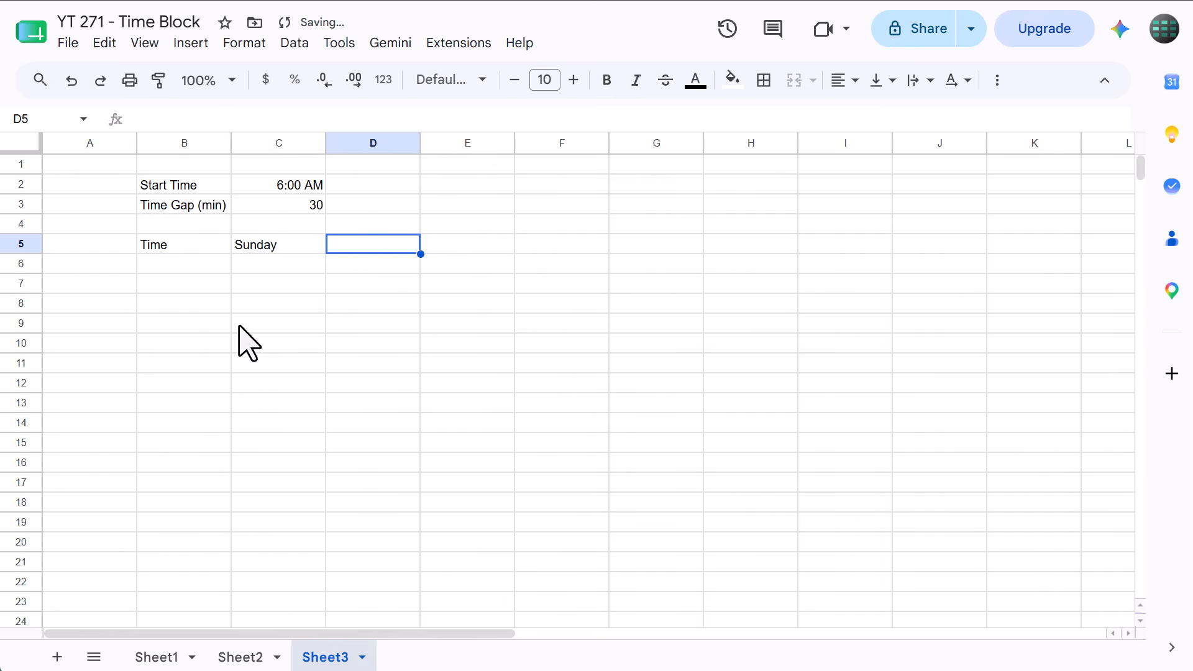
# Keep Sunday in C5 and autofill the weekday headers across row 5 through Saturday in I5
pyautogui.press('Left')
pyautogui.write('Monday')
pyautogui.press('Tab')
pyautogui.press('Left')
pyautogui.write('S')
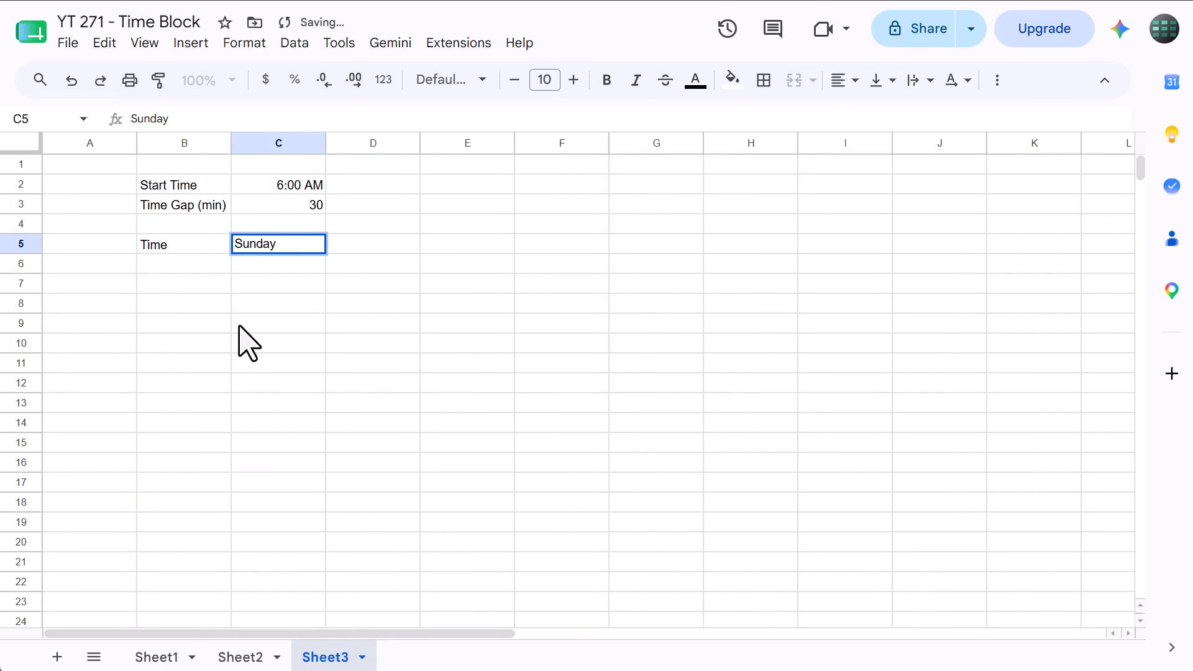
pyautogui.press('Tab')
pyautogui.click(301, 244)
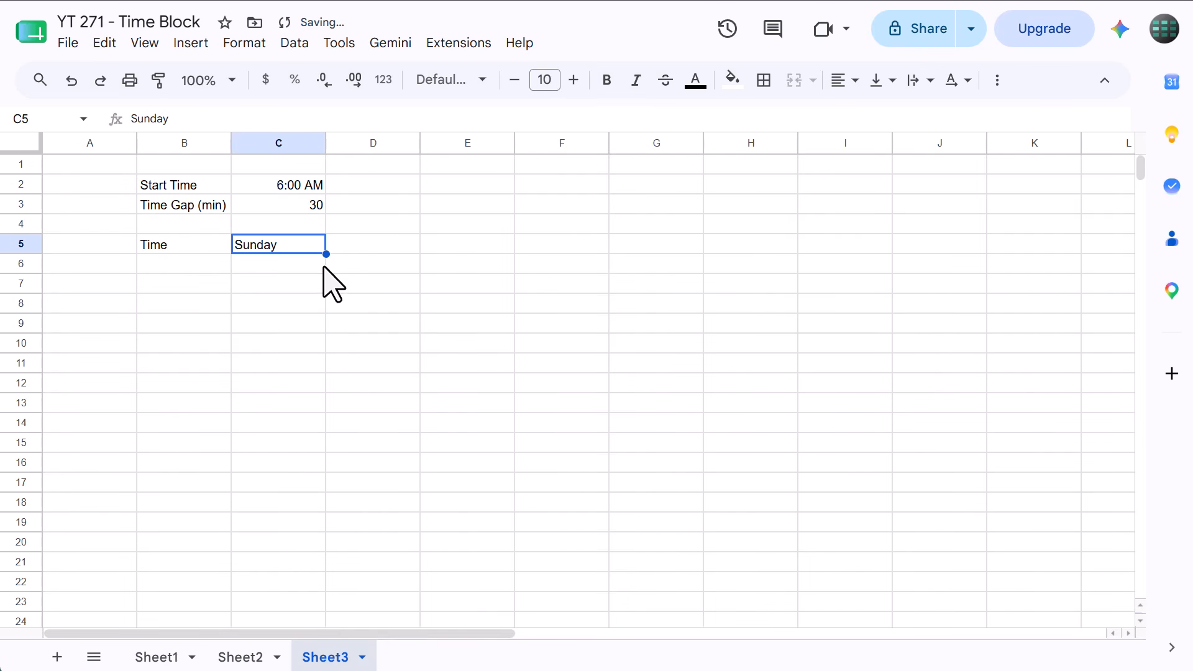
pyautogui.moveTo(329, 250); pyautogui.dragTo(876, 248)
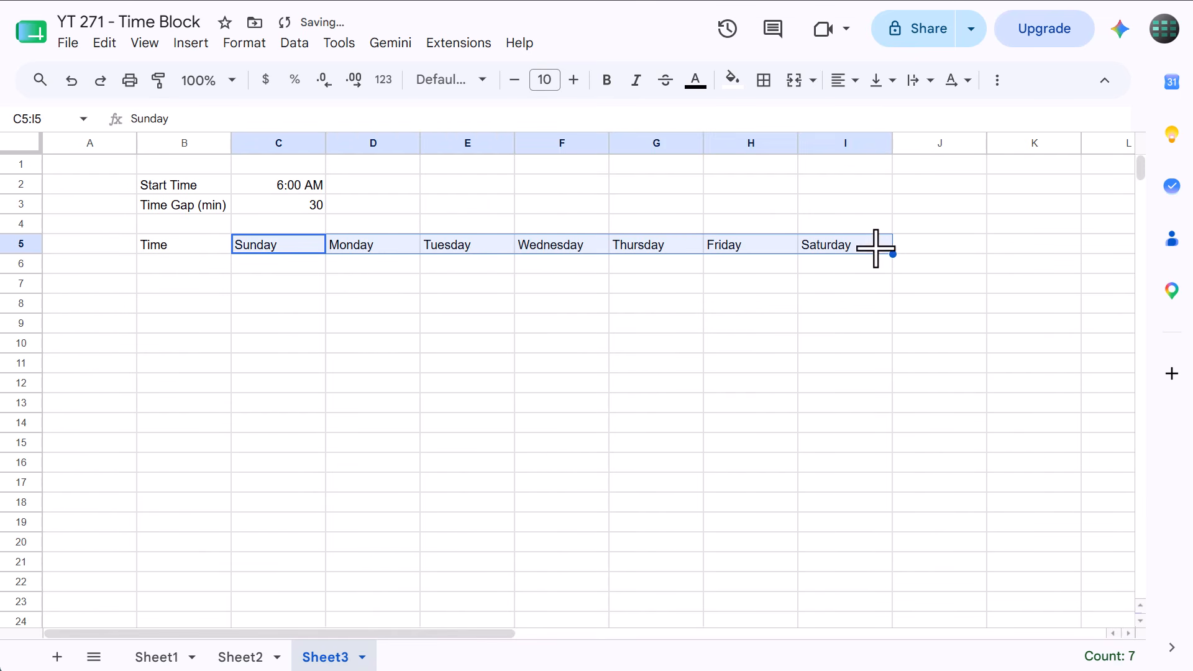
pyautogui.click(873, 248)
# Add a second Time header in J5, directly after Saturday
pyautogui.click(924, 248)
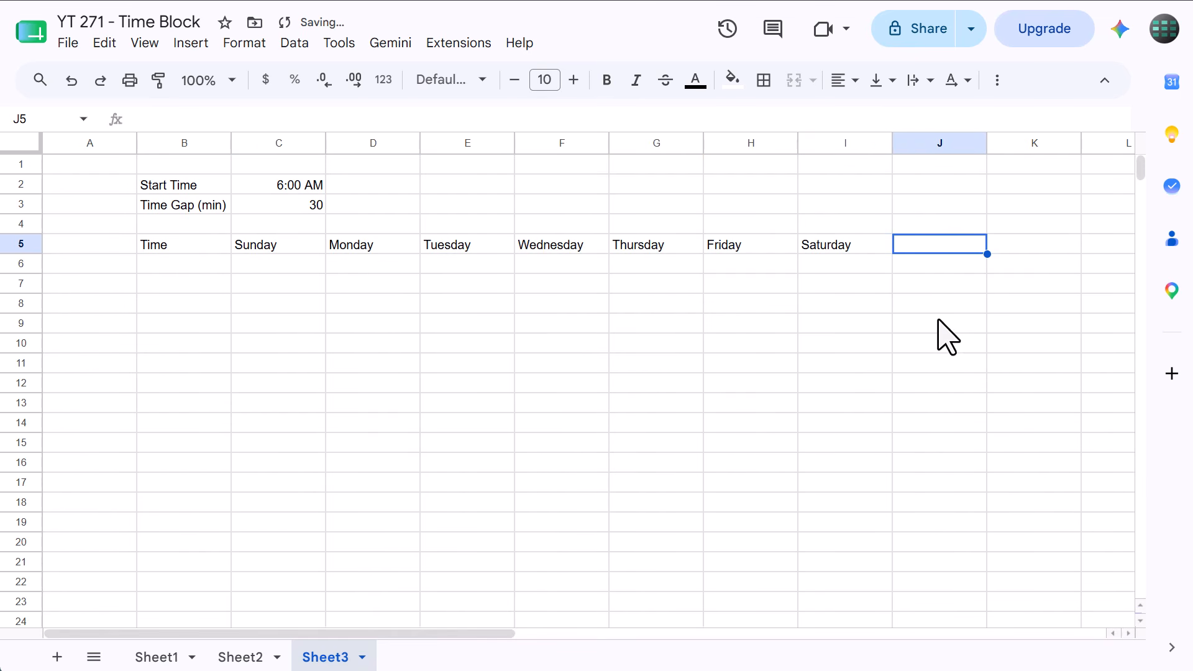
pyautogui.write('Time')
pyautogui.press('Return')
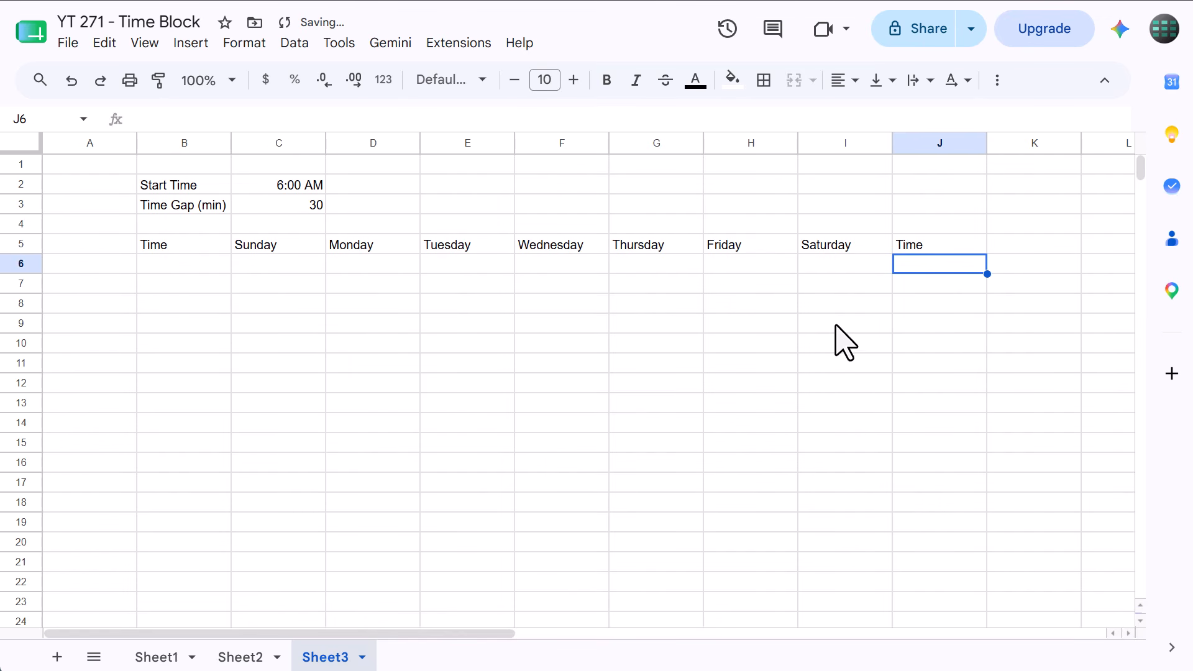
# Enter the formula =$C$2 in B6 so the first time slot references the start time
pyautogui.click(194, 267)
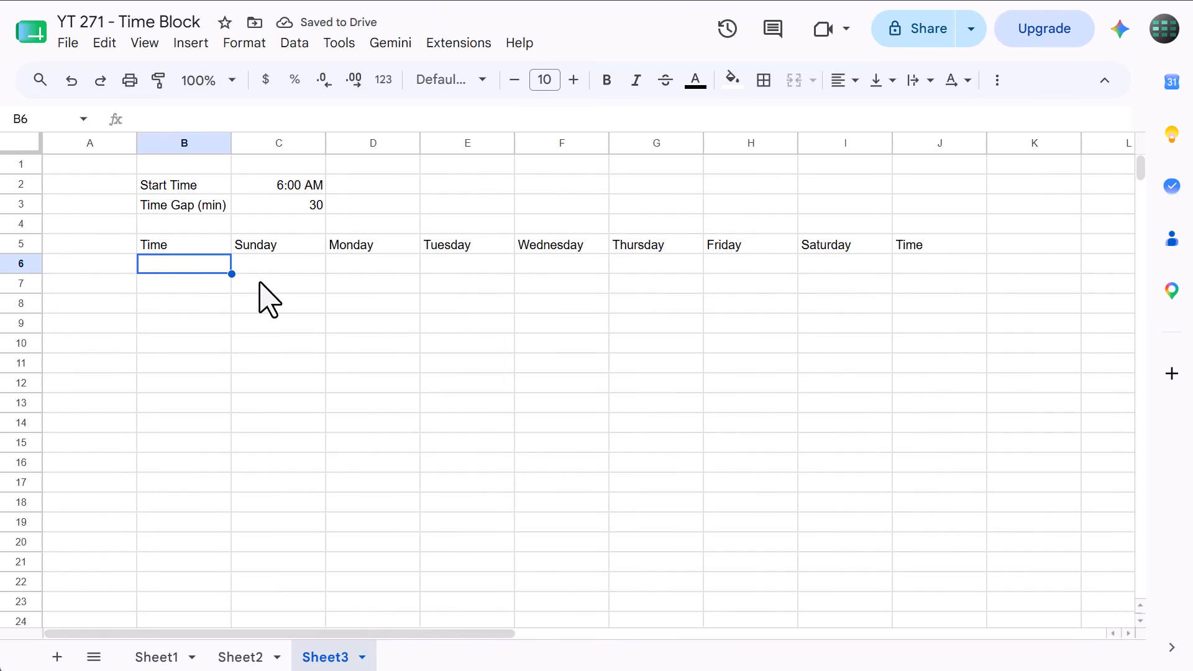
pyautogui.write('=')
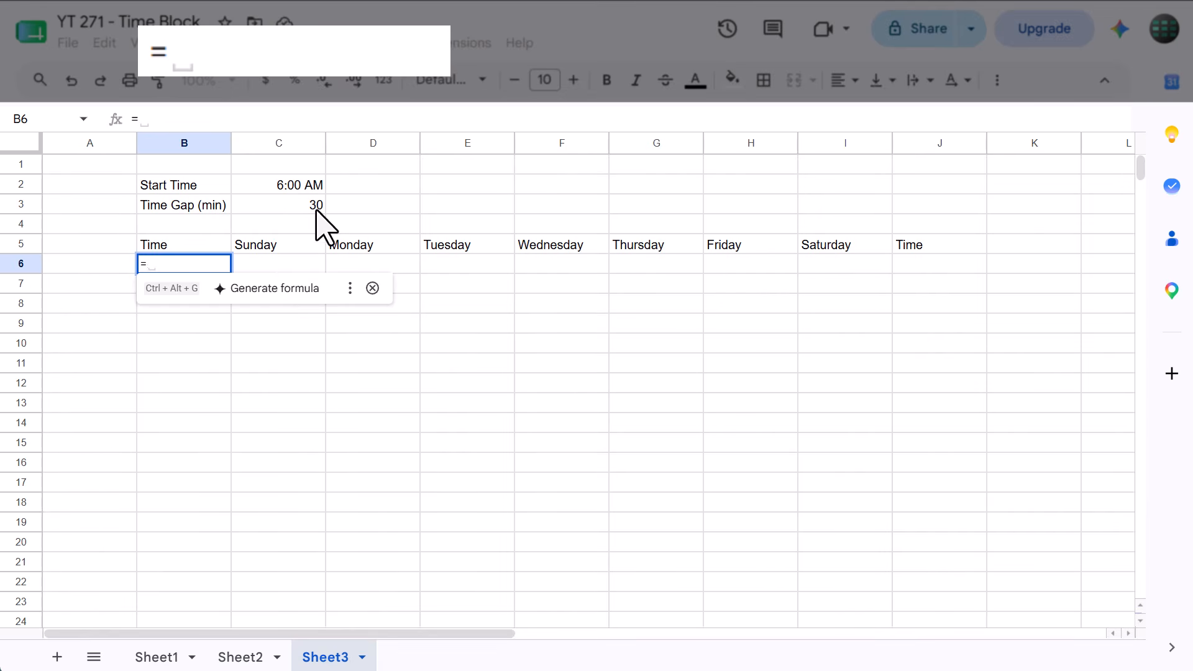
pyautogui.click(316, 185)
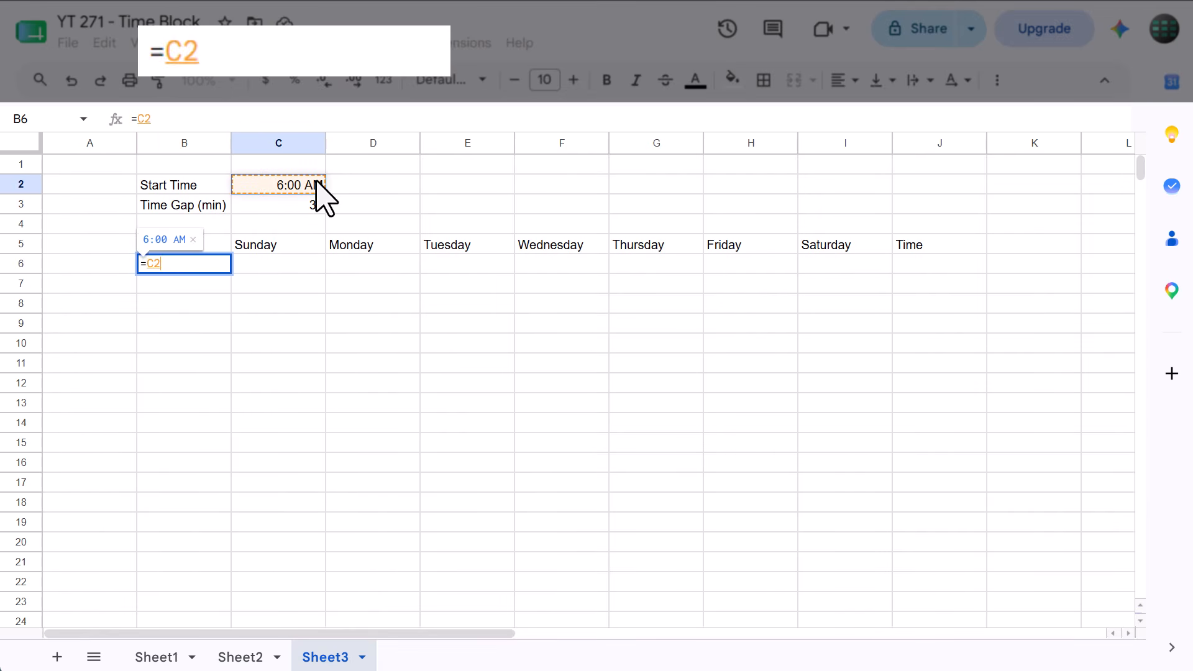
pyautogui.press('F4')
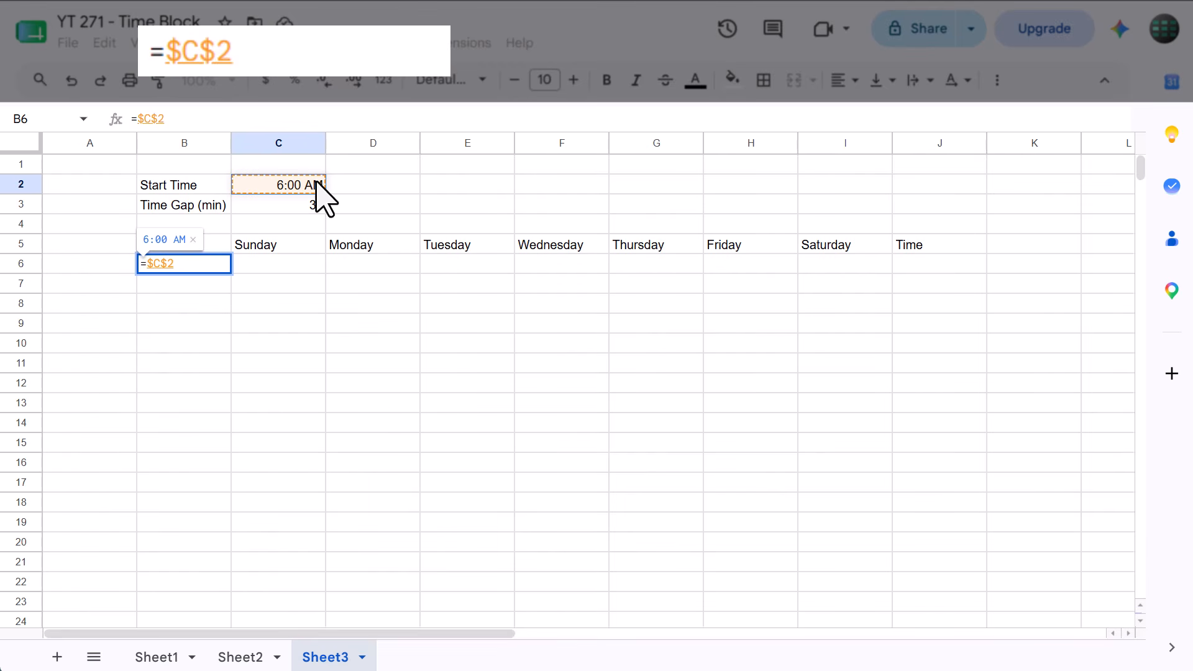
pyautogui.press('Return')
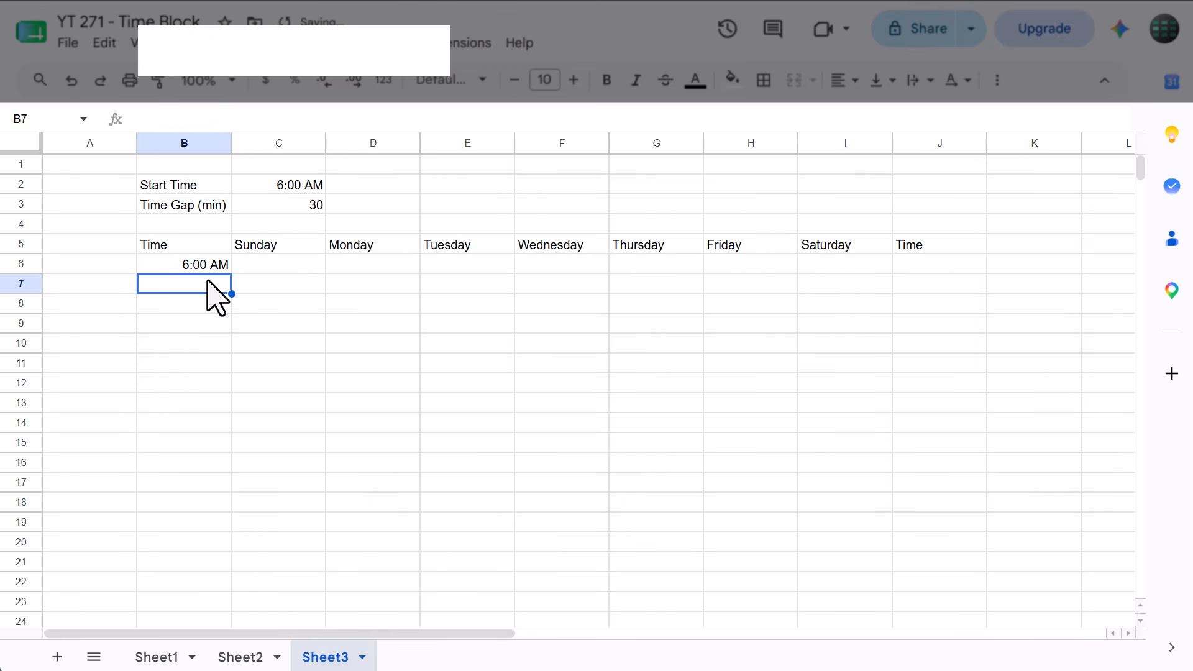
# Enter the formula =B6+$C$3/60/24 in B7 to add the time gap to the previous slot
pyautogui.write('=')
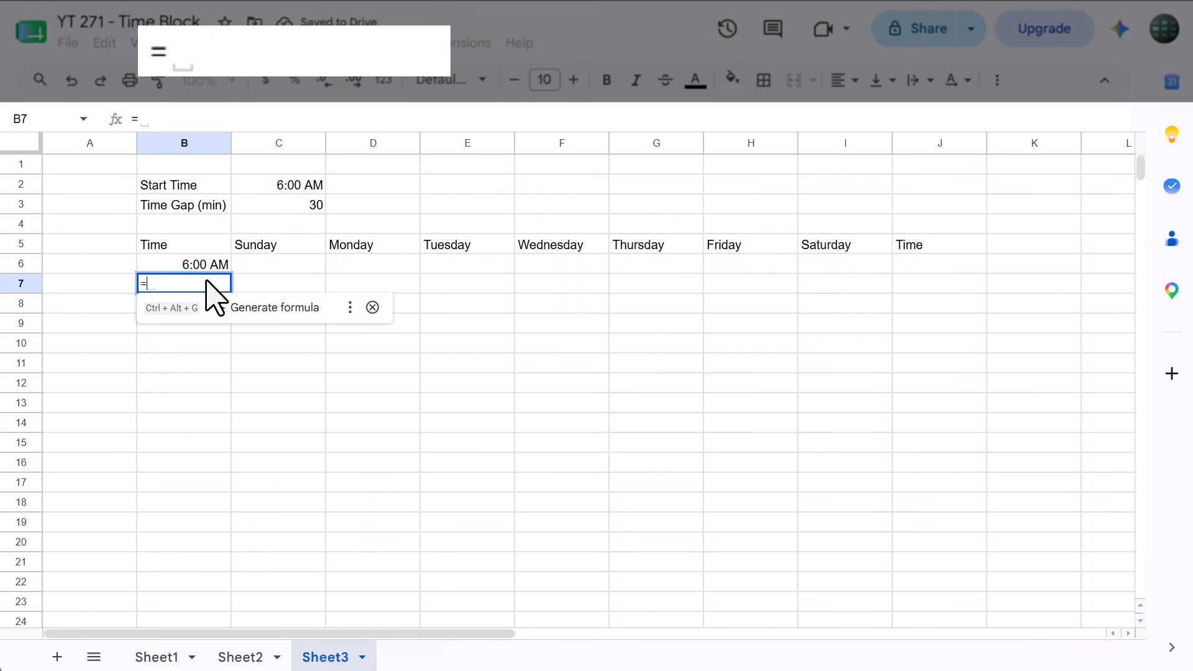
pyautogui.click(209, 266)
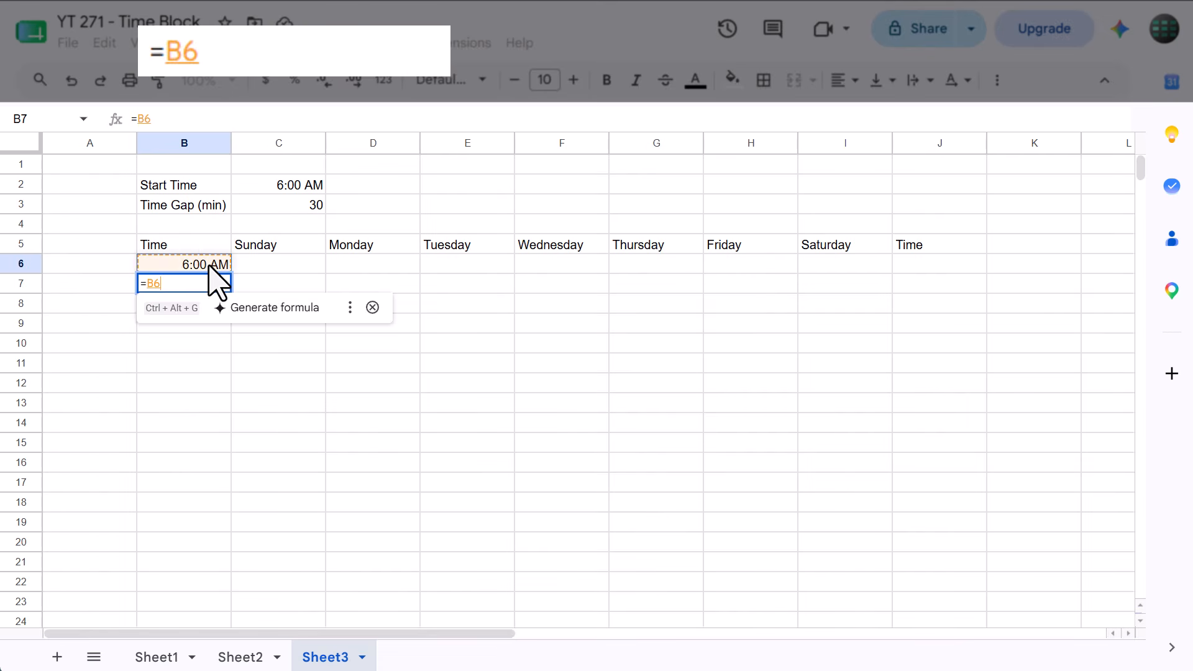
pyautogui.write('+')
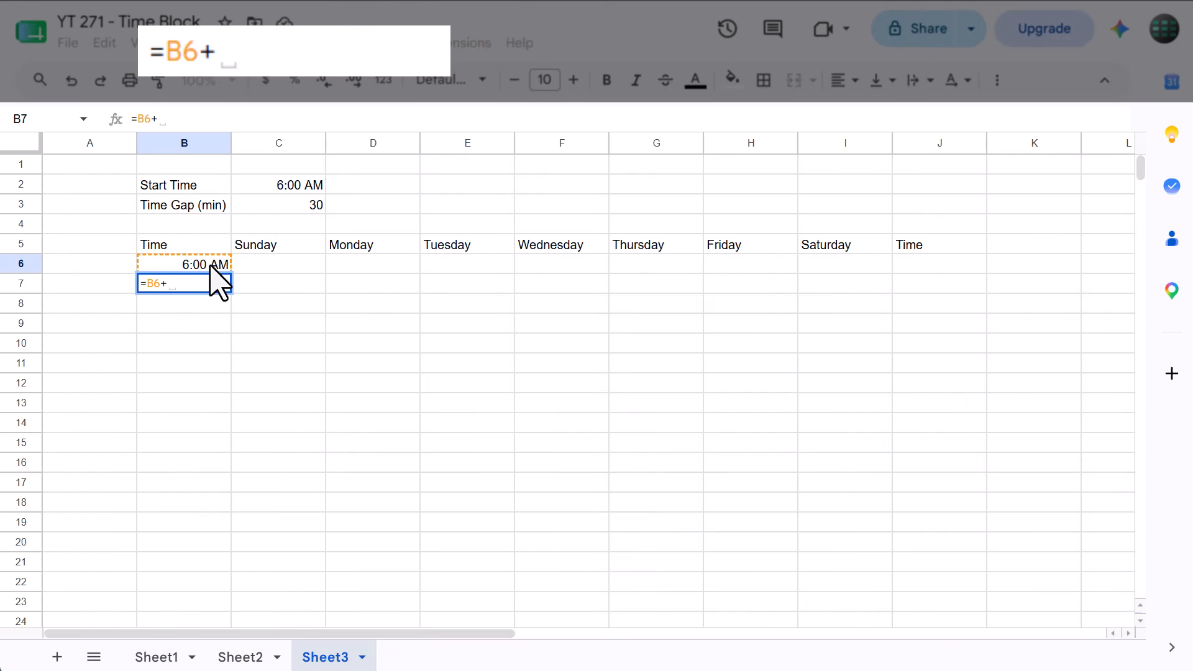
pyautogui.click(271, 207)
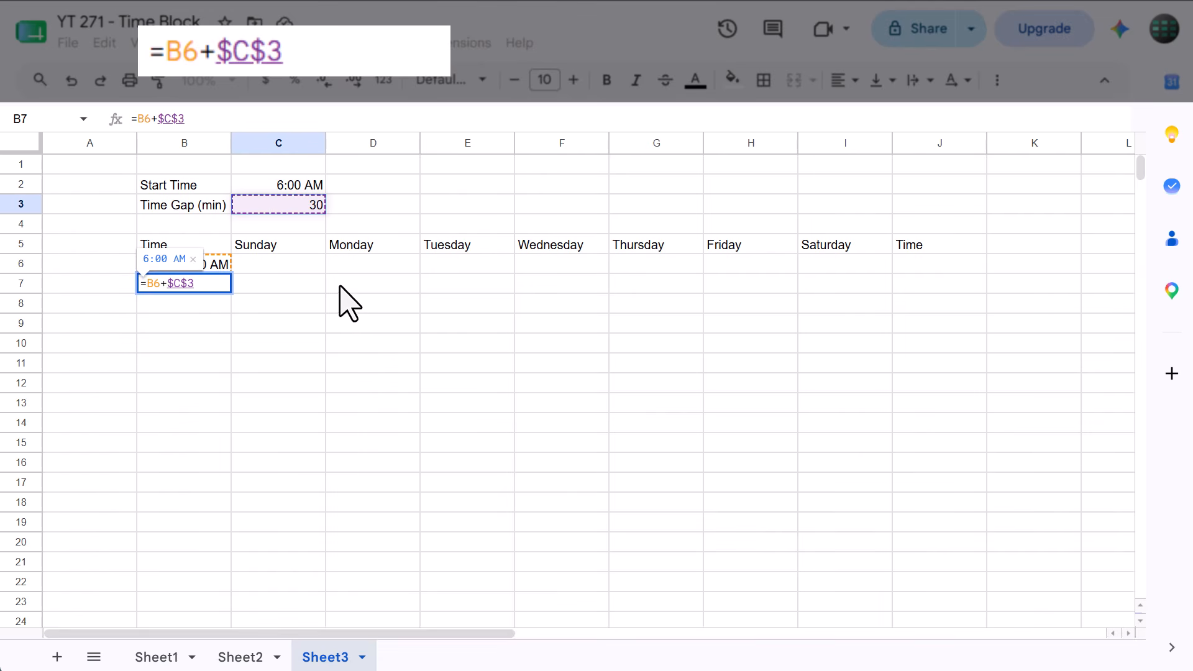
pyautogui.write('/6')
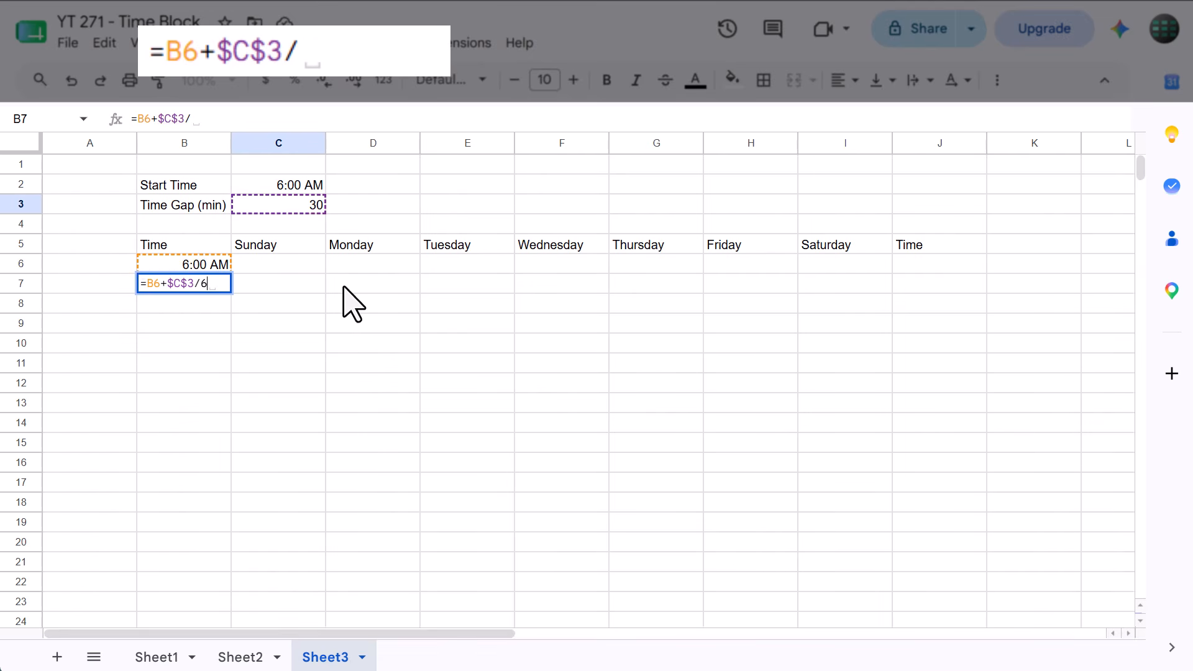
pyautogui.write('0/24')
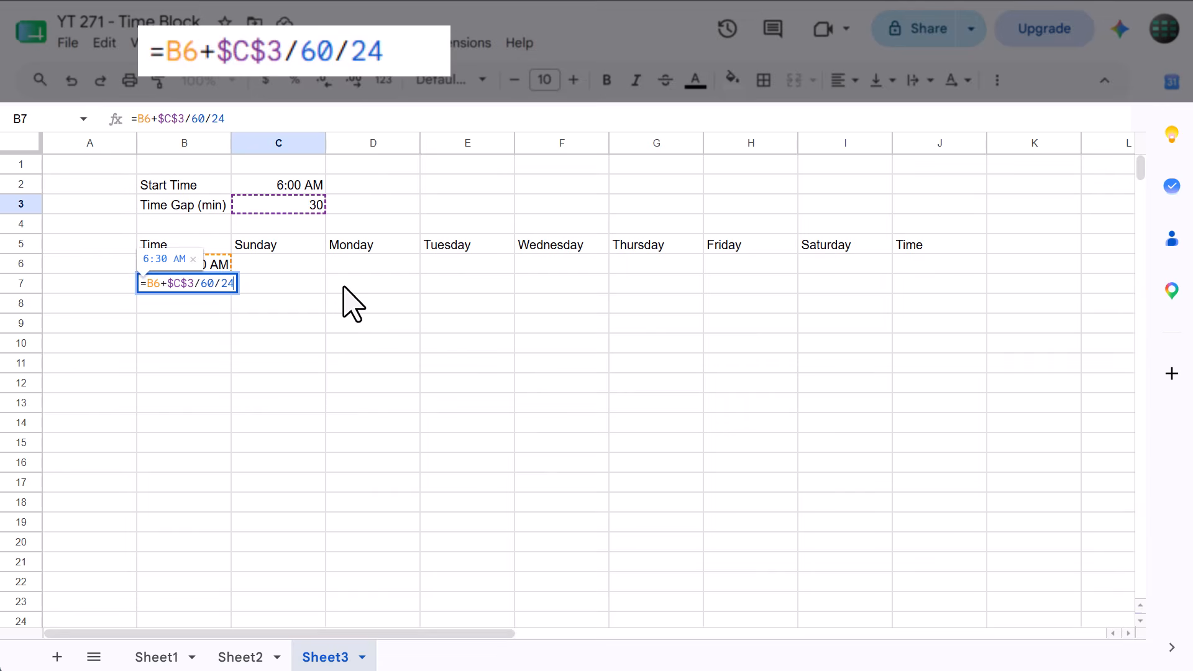
pyautogui.press('Return')
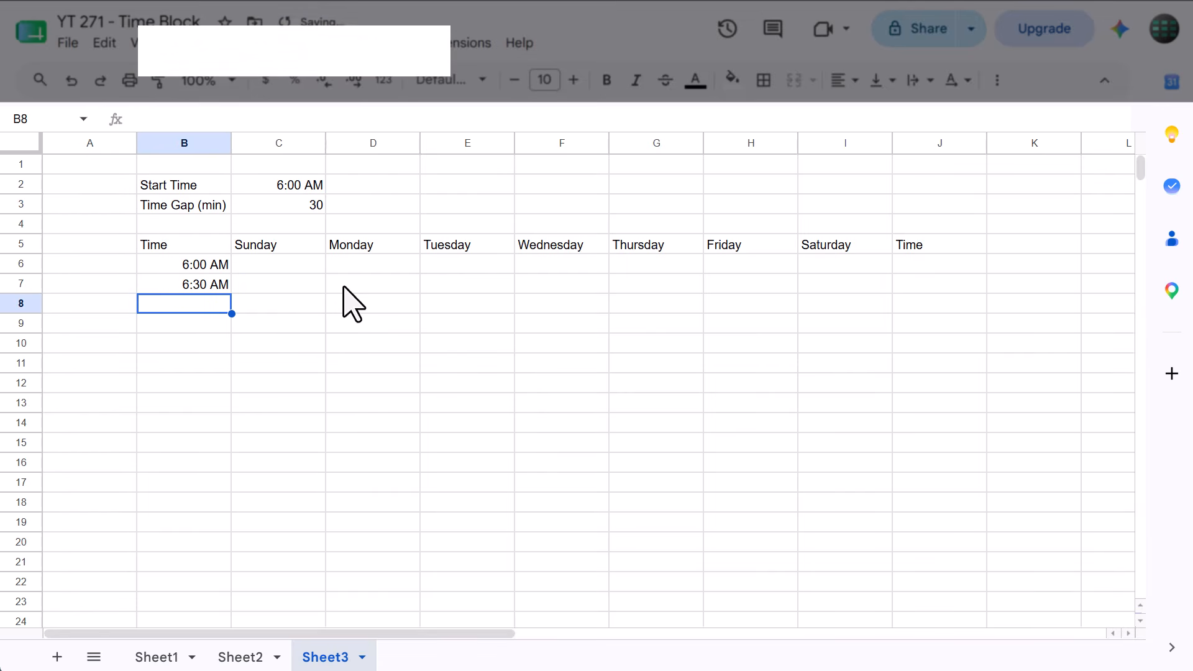
# Fill the time-slot formula from B7 down to B22
pyautogui.click(215, 285)
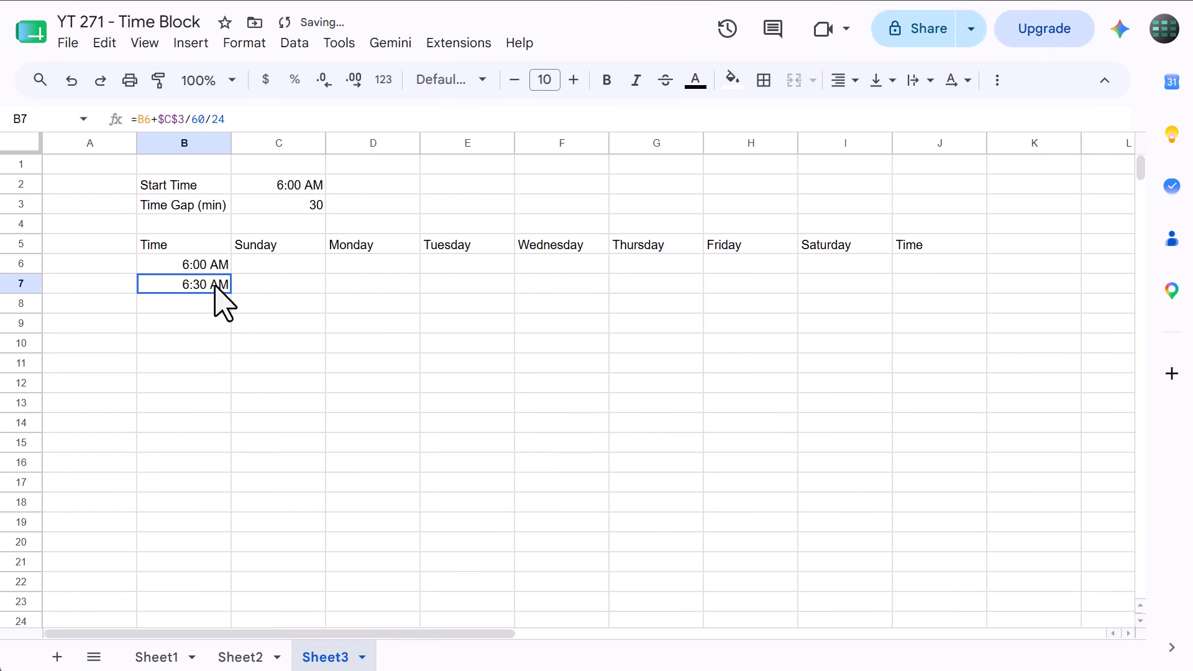
pyautogui.moveTo(233, 292); pyautogui.dragTo(211, 580)
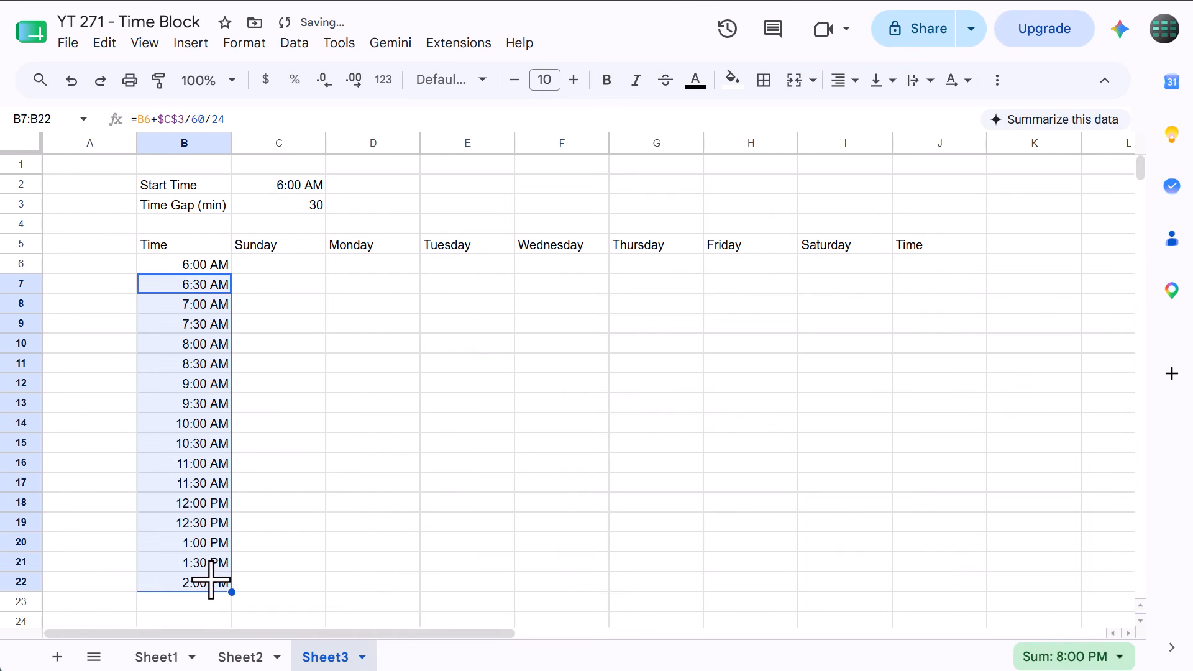
pyautogui.click(261, 584)
# Change the start time in C2 to 8 AM
pyautogui.click(309, 186)
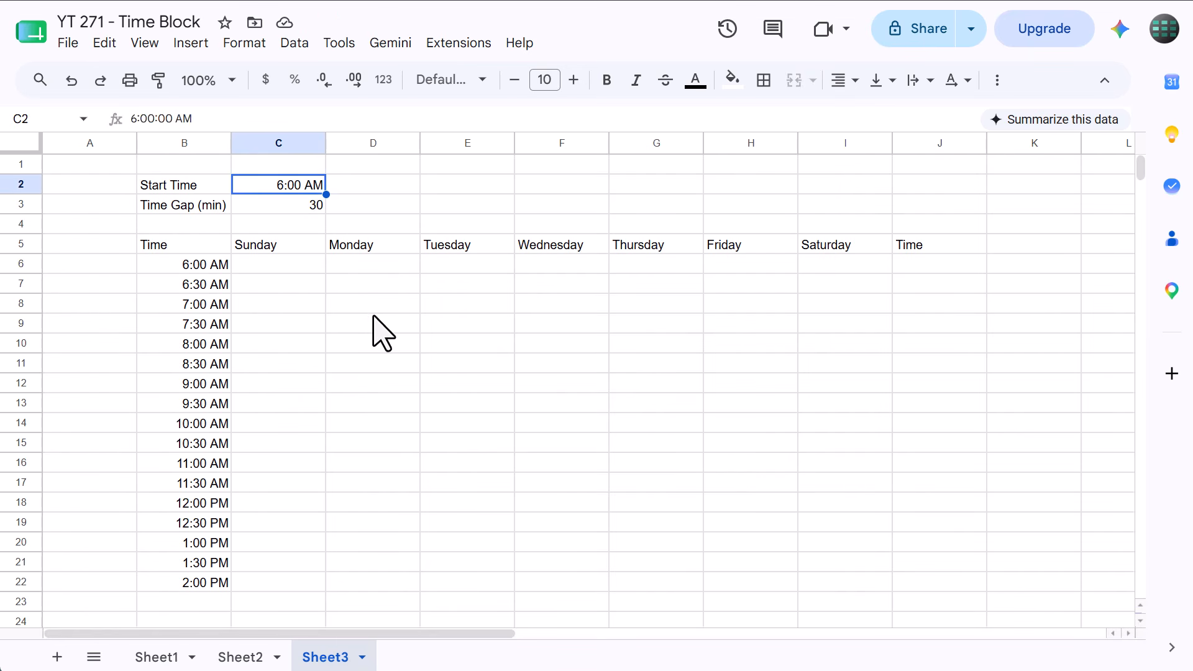
pyautogui.write('8 am')
pyautogui.press('Return')
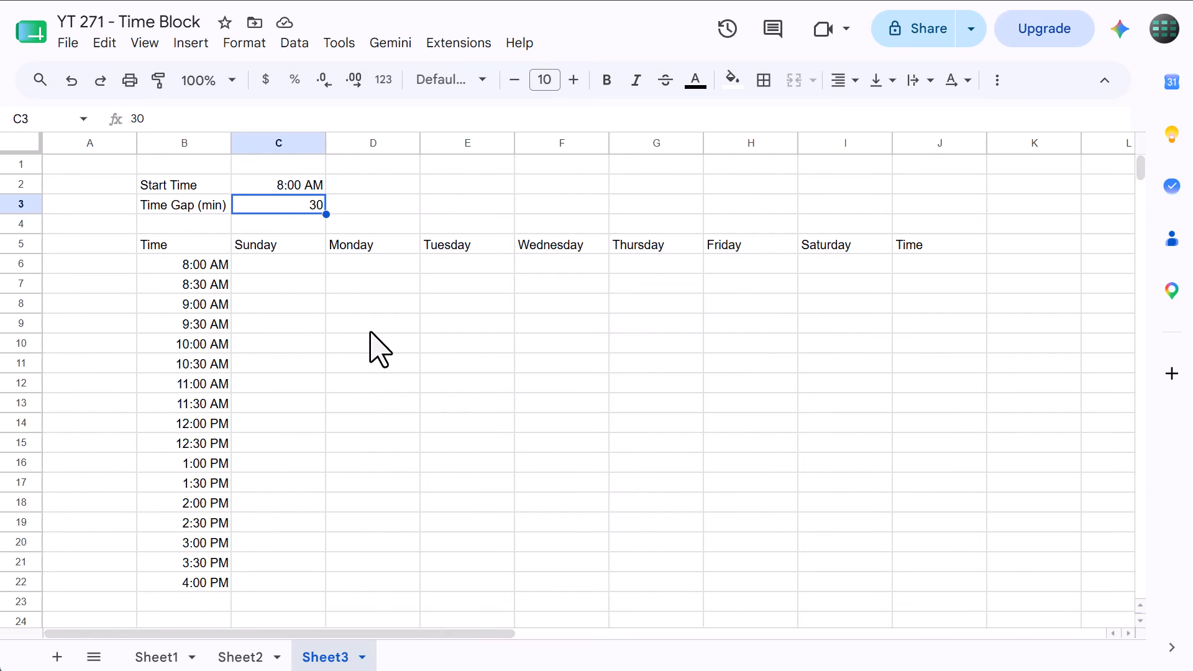
# Copy the time slots from B6:B22 into the second Time column starting at J6
pyautogui.moveTo(216, 267); pyautogui.dragTo(222, 584)
pyautogui.rightClick(211, 497)
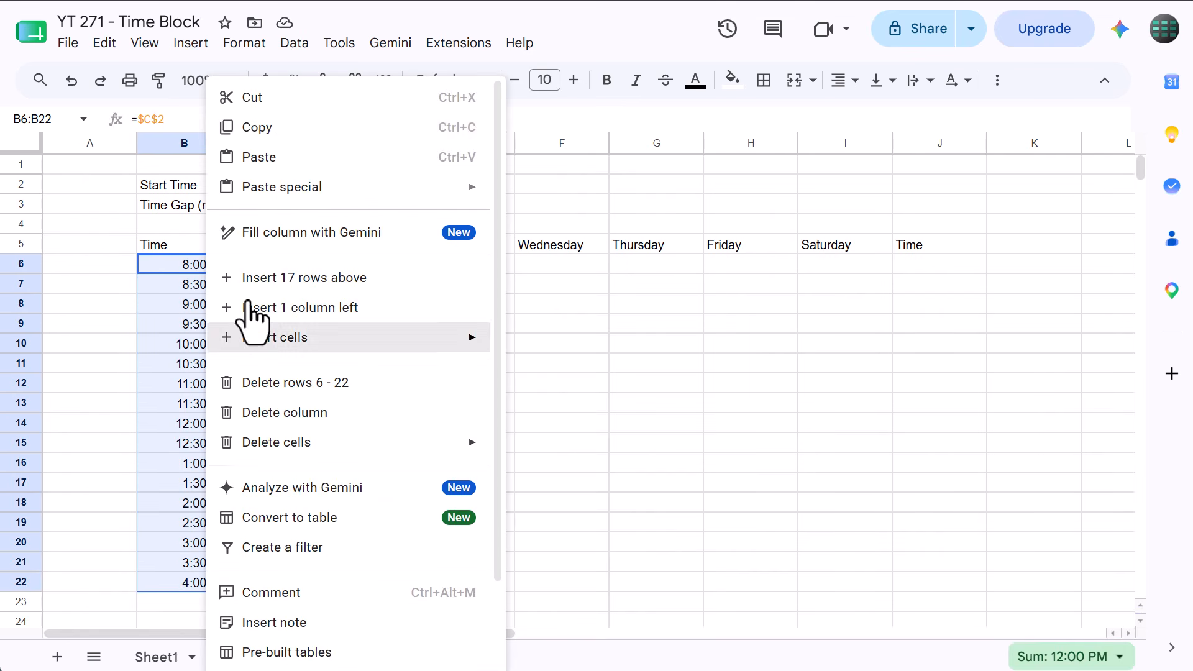
pyautogui.click(296, 128)
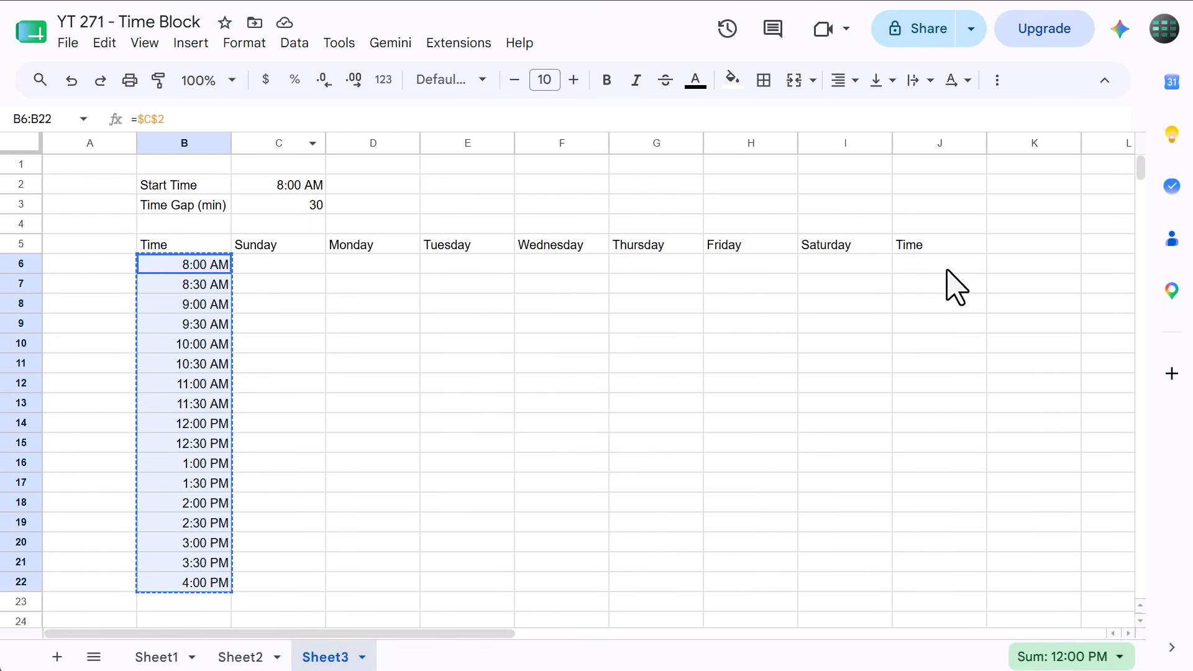
pyautogui.click(945, 285)
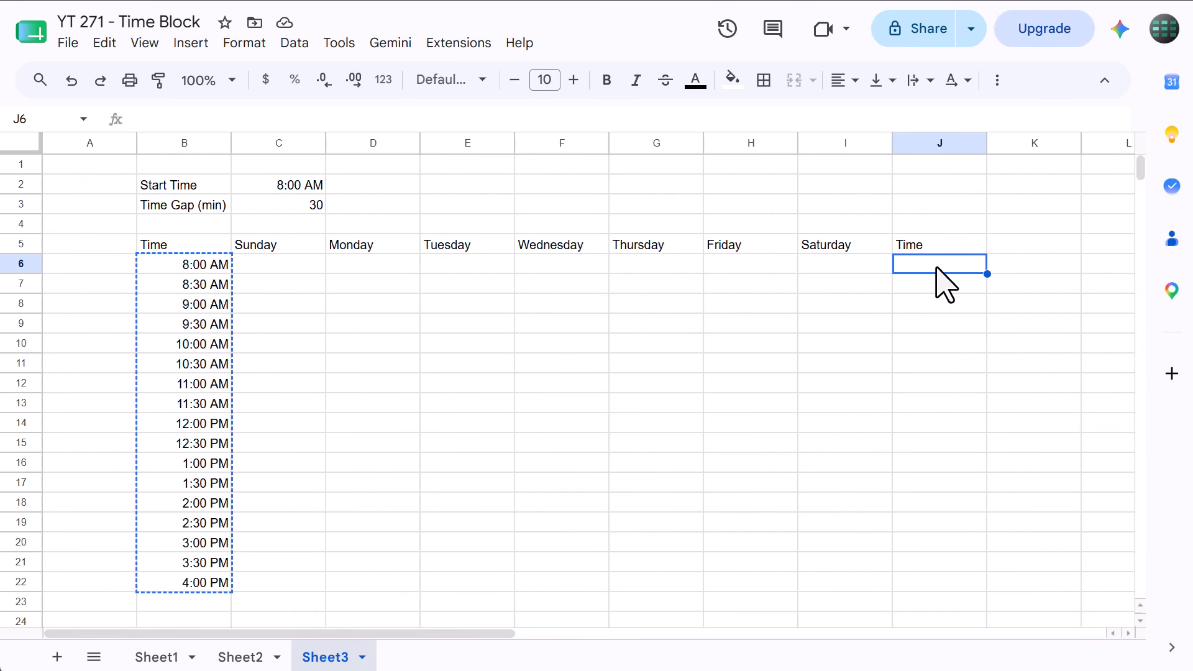
pyautogui.rightClick(941, 283)
pyautogui.click(976, 160)
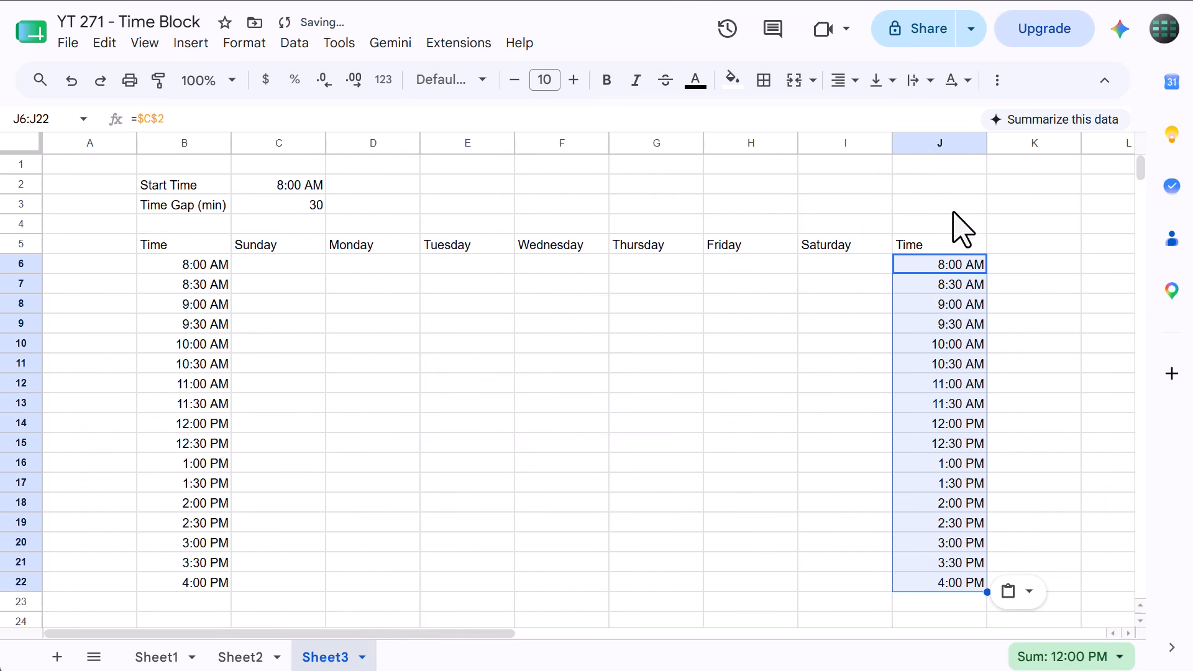
pyautogui.click(748, 341)
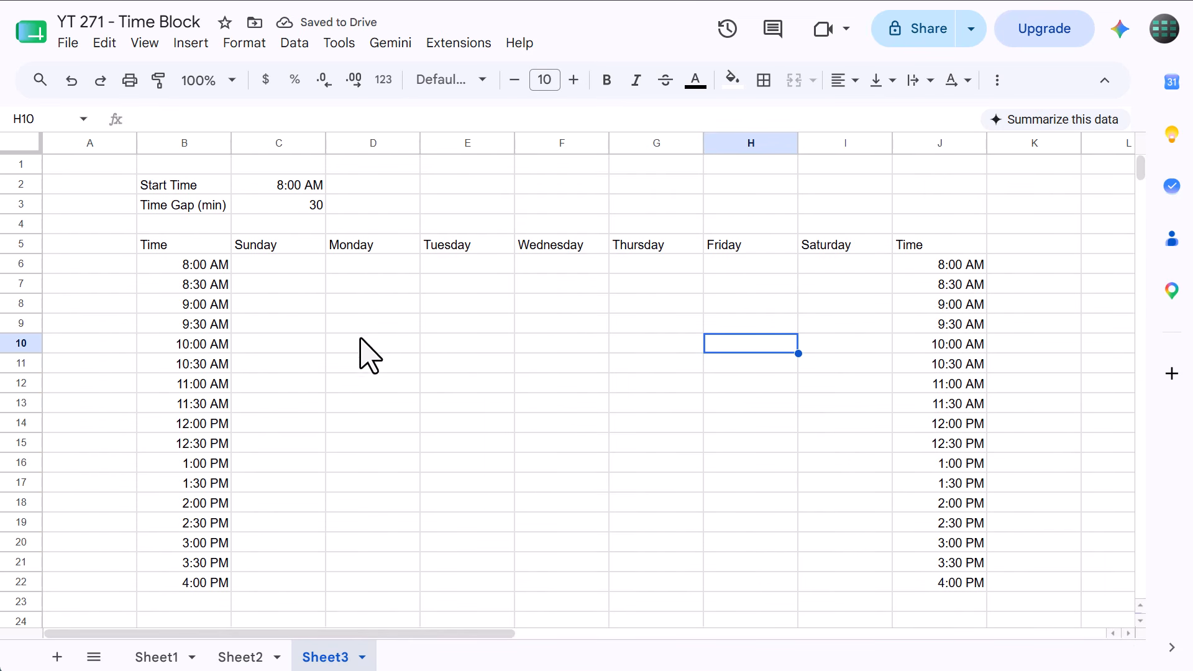
# Resize column A to a width of 50 pixels
pyautogui.click(356, 283)
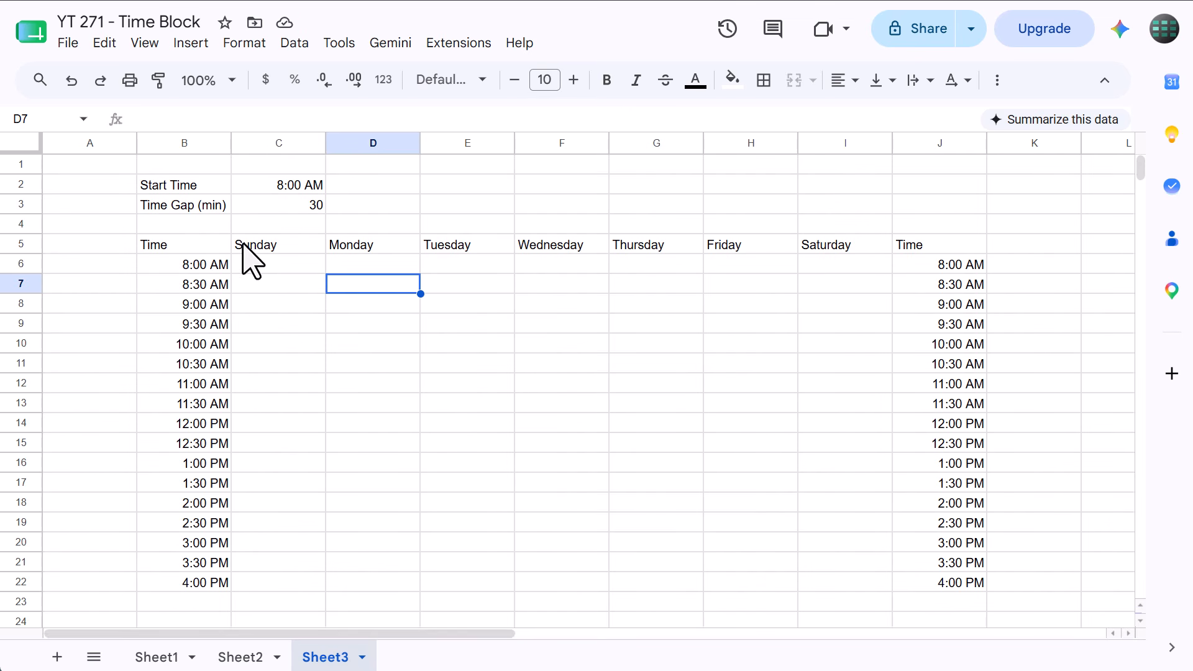
pyautogui.click(93, 142)
pyautogui.rightClick(91, 133)
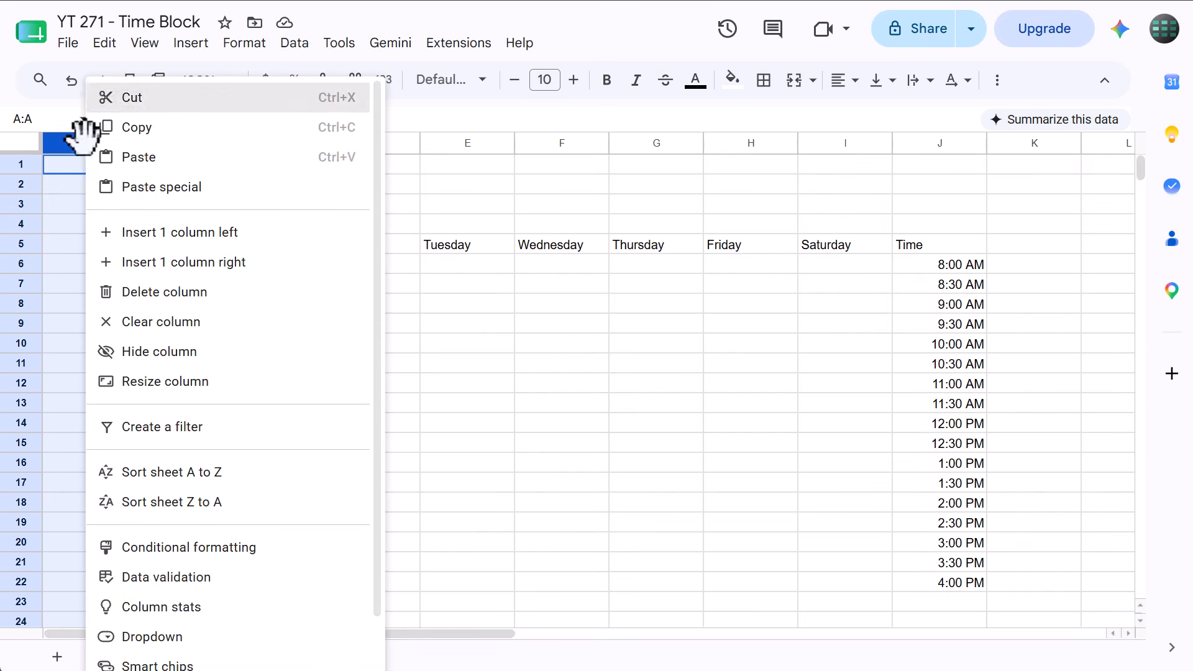
pyautogui.click(175, 383)
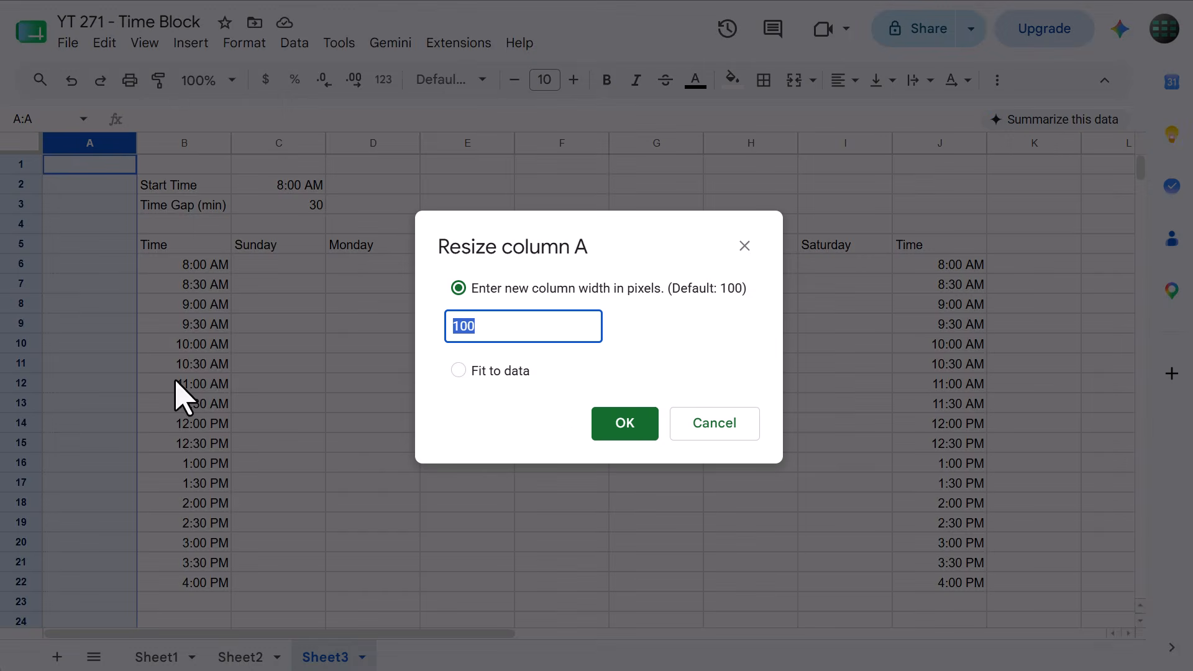
pyautogui.write('50')
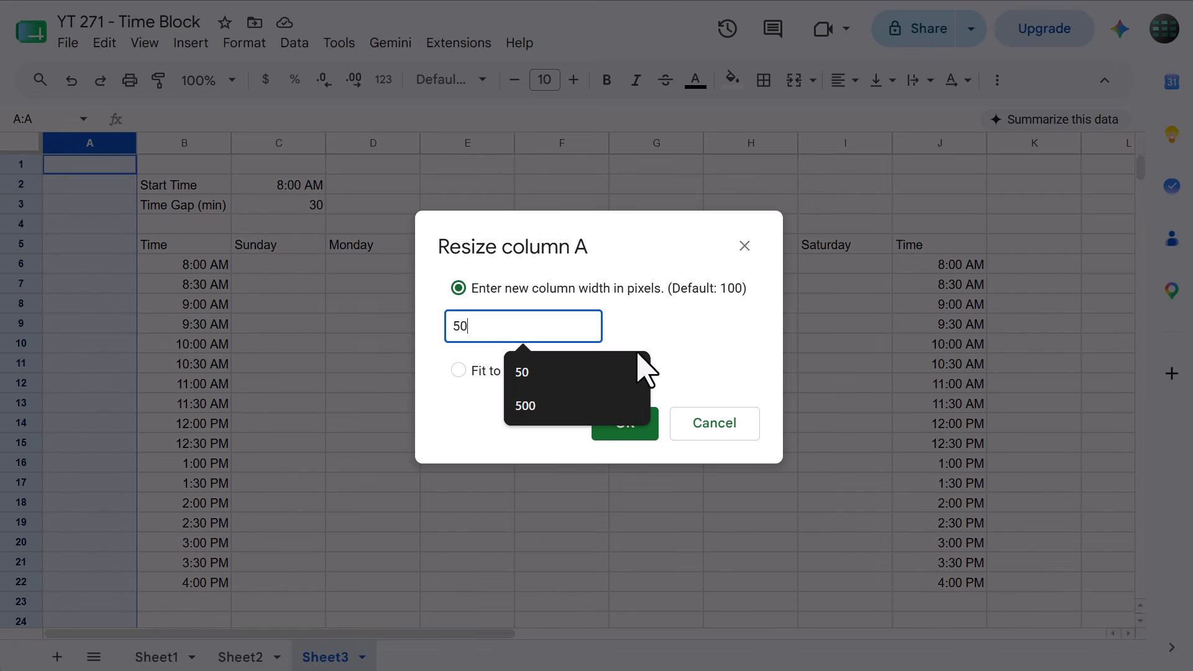
pyautogui.click(627, 425)
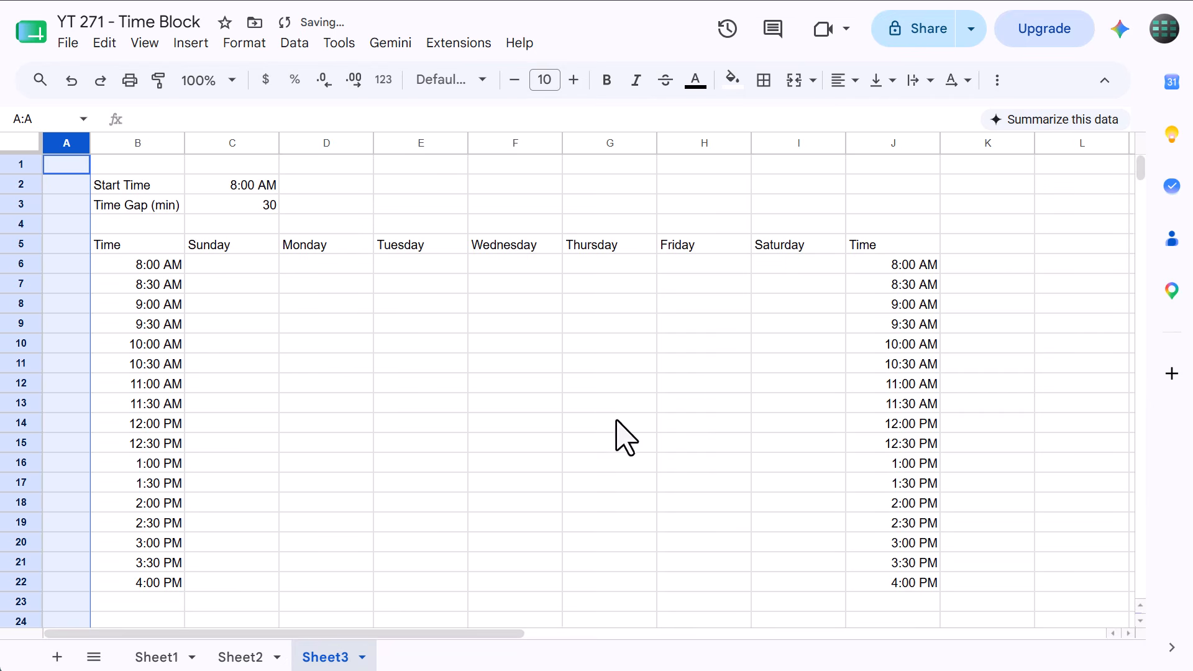
# Fill the entire sheet with a light gray background color
pyautogui.click(124, 187)
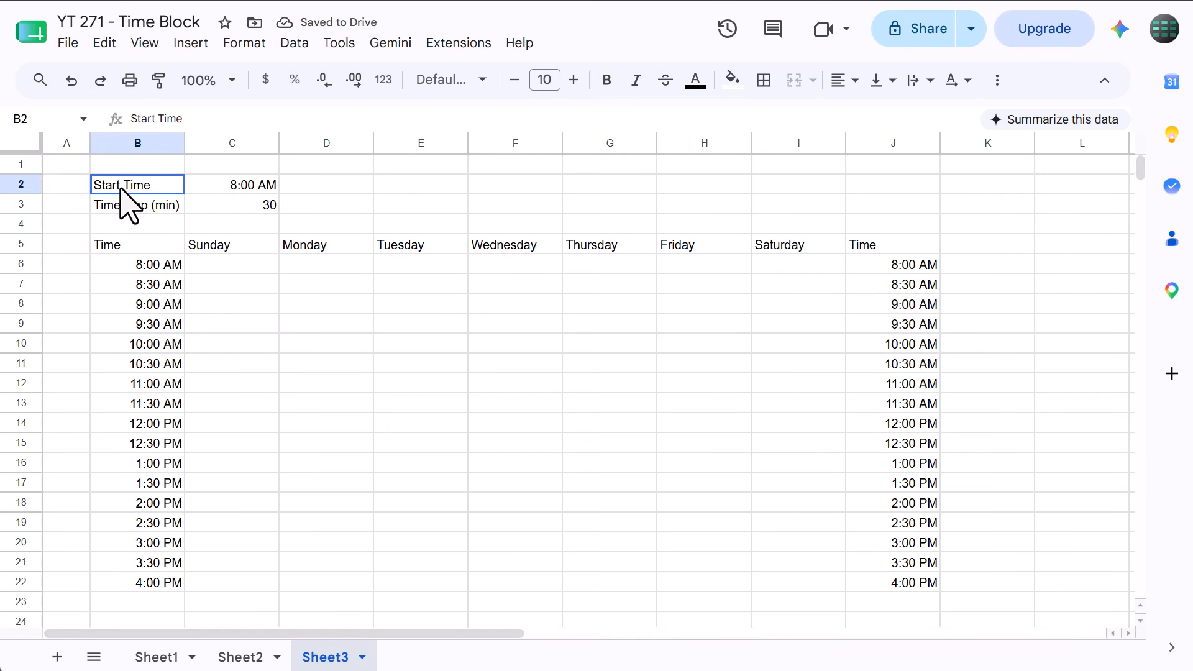
pyautogui.click(22, 143)
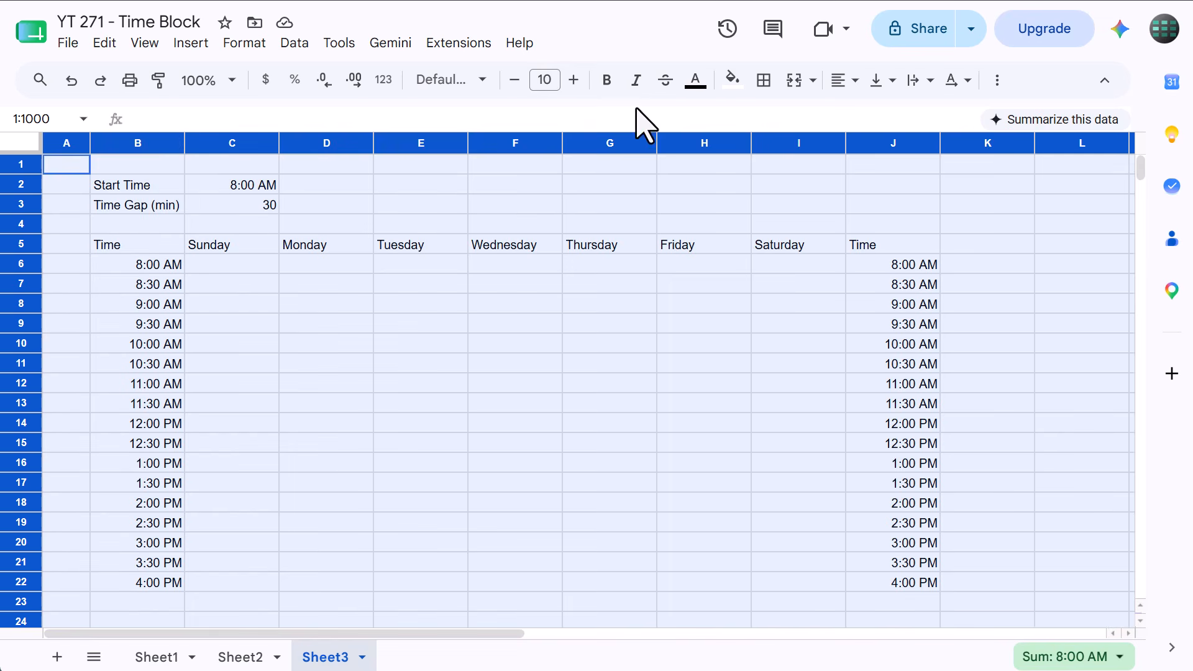
pyautogui.click(734, 81)
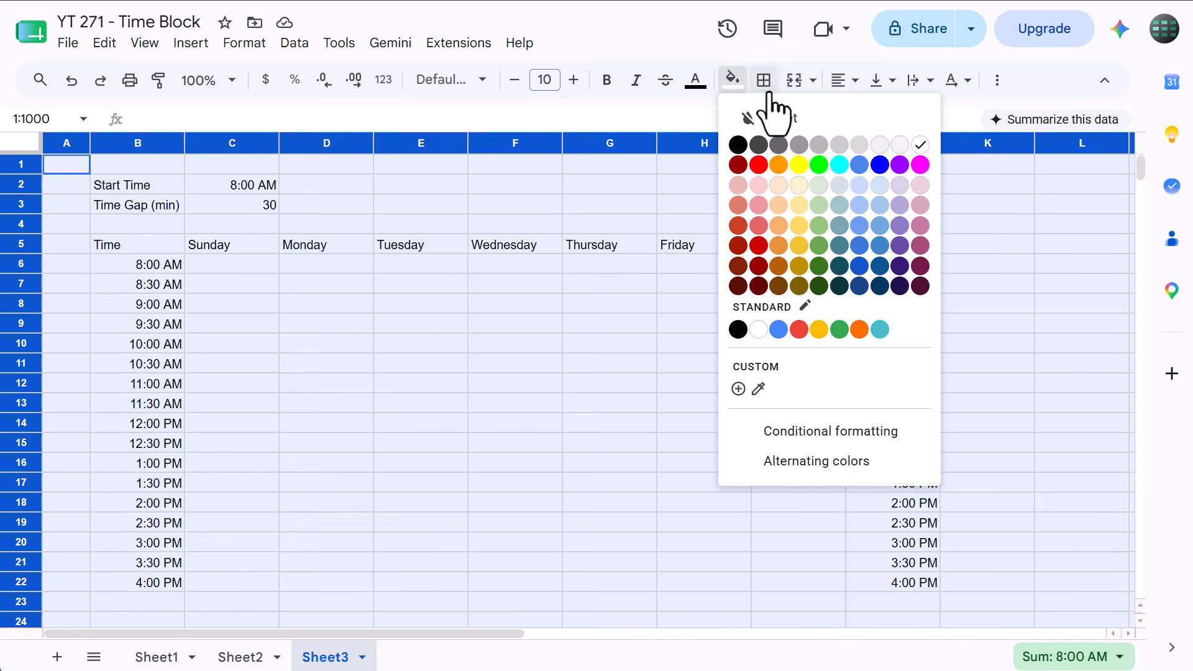
pyautogui.click(858, 146)
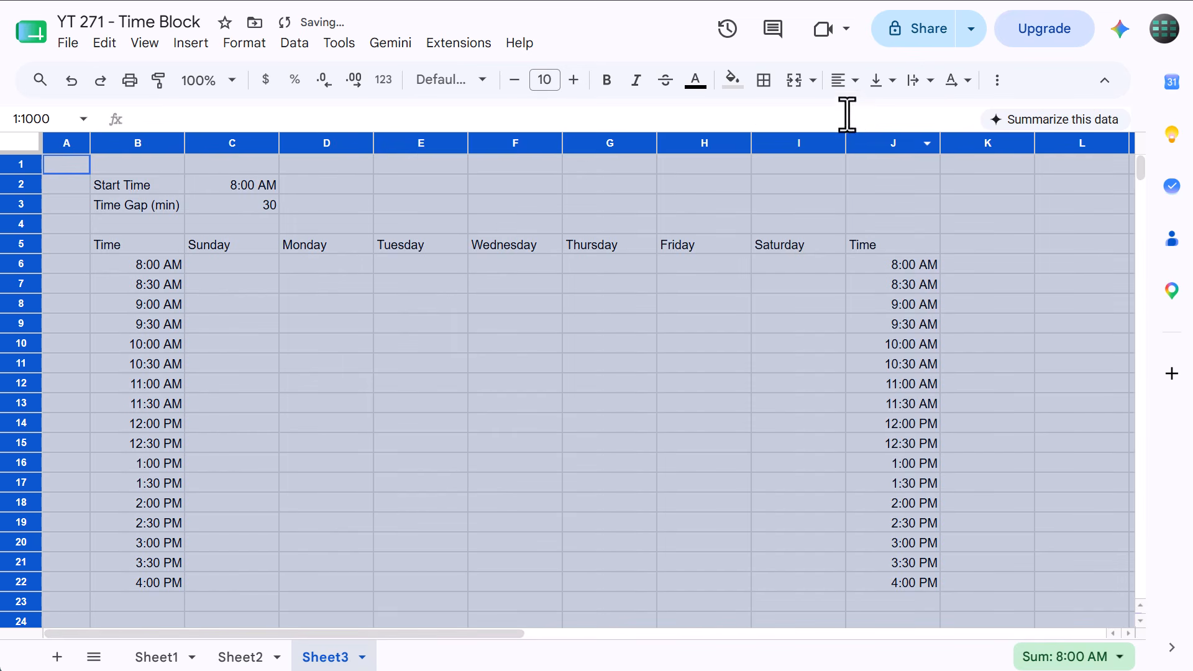
# Center the contents of the entire sheet horizontally and align them vertically to the middle
pyautogui.click(840, 79)
pyautogui.click(874, 116)
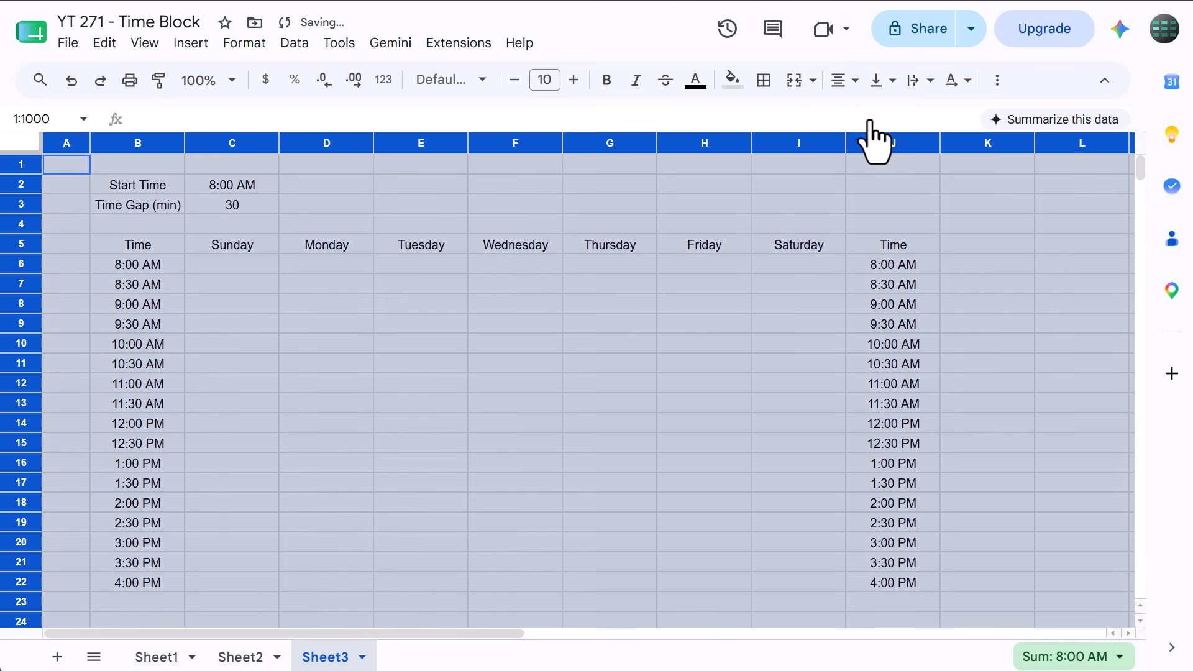
pyautogui.click(877, 79)
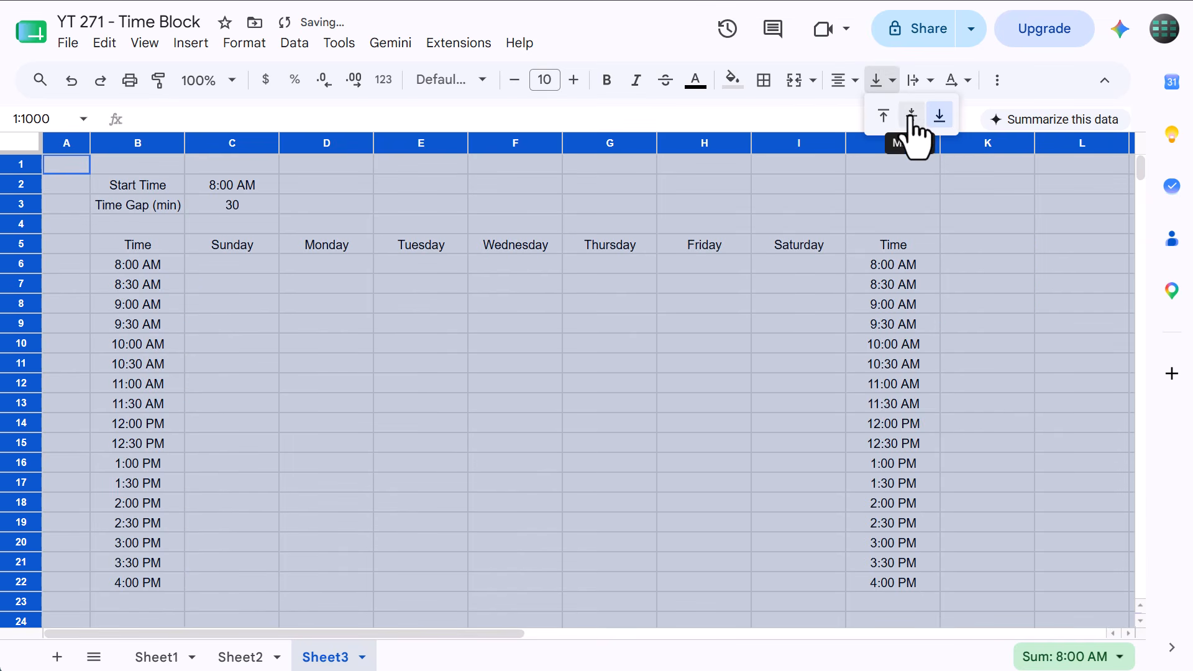
pyautogui.click(910, 120)
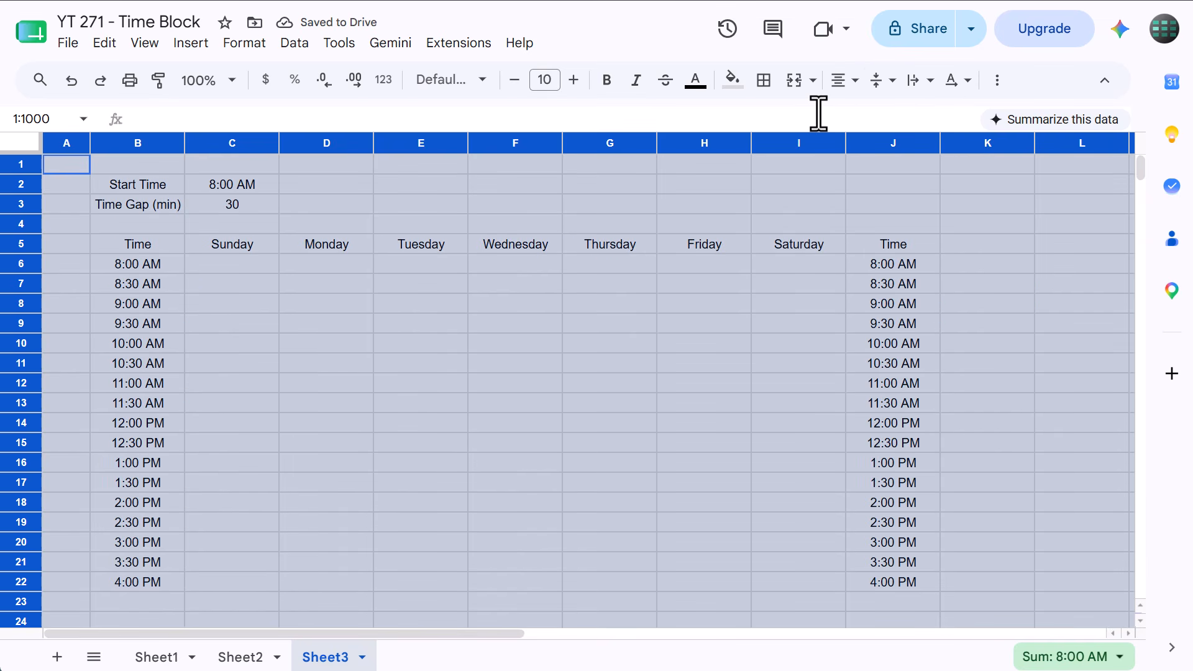
# Set text wrapping to Wrap for all cells in the sheet
pyautogui.click(917, 81)
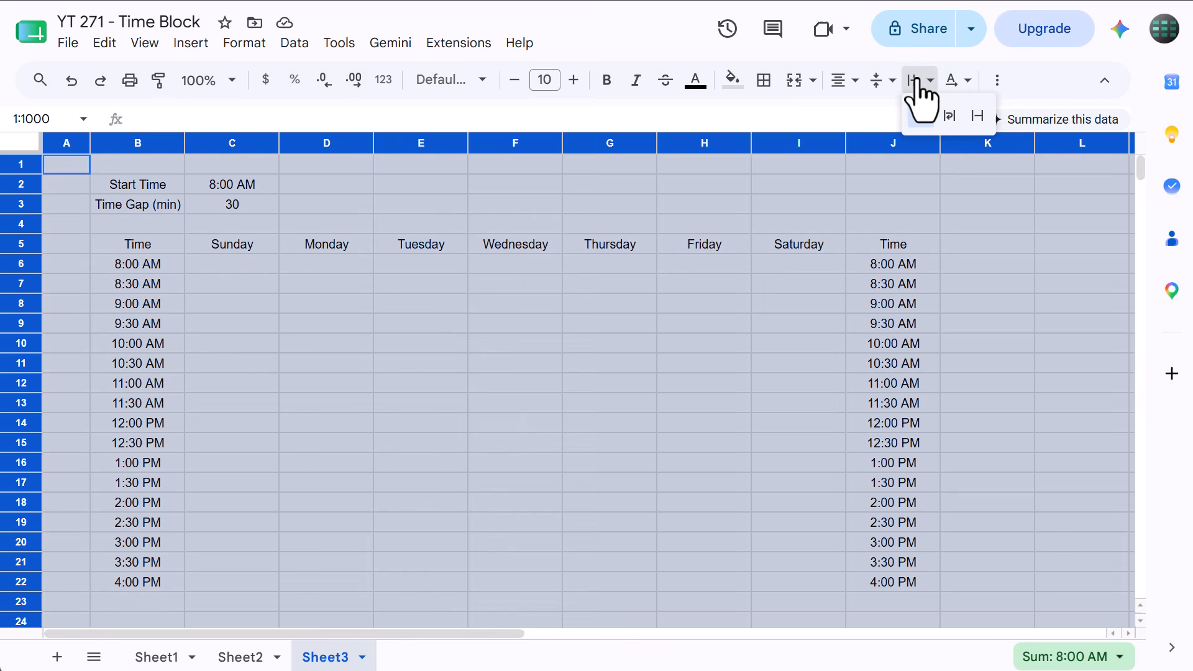
pyautogui.click(949, 116)
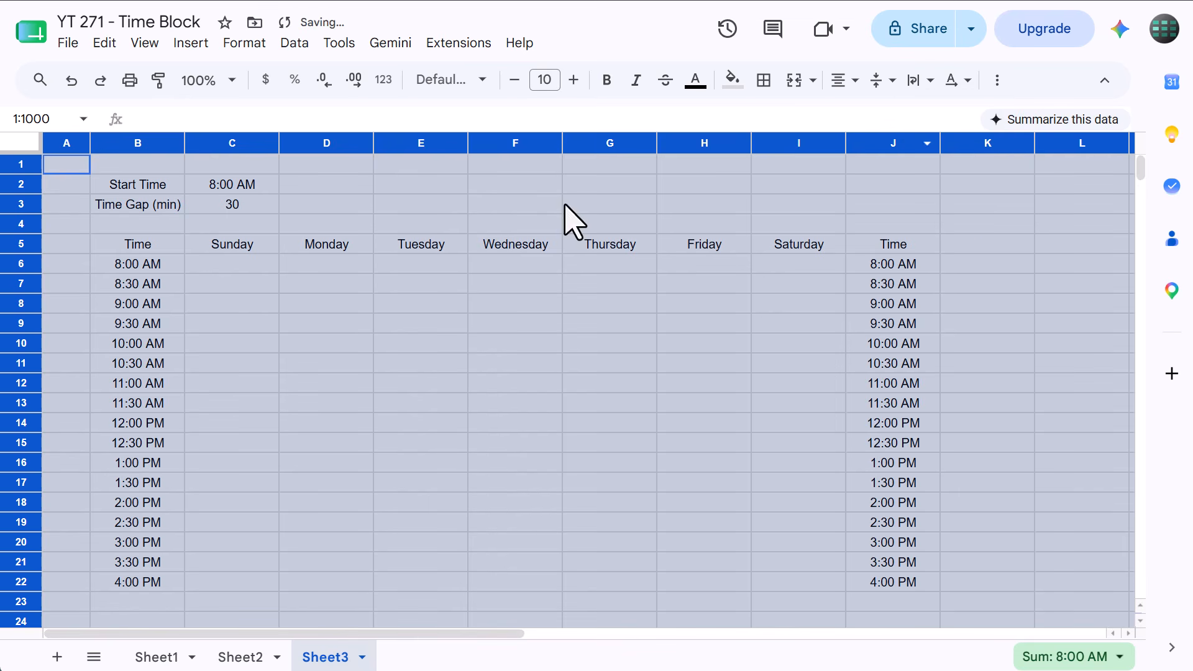
pyautogui.click(404, 205)
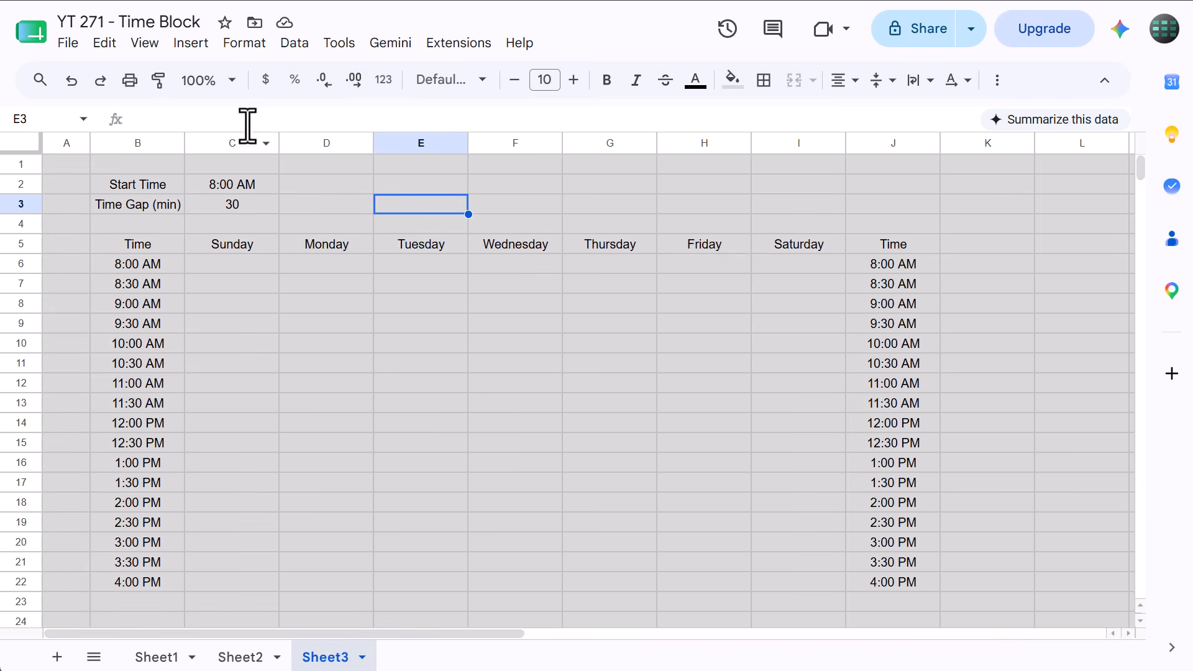
# Hide the sheet's gridlines
pyautogui.click(141, 43)
pyautogui.moveTo(164, 78)
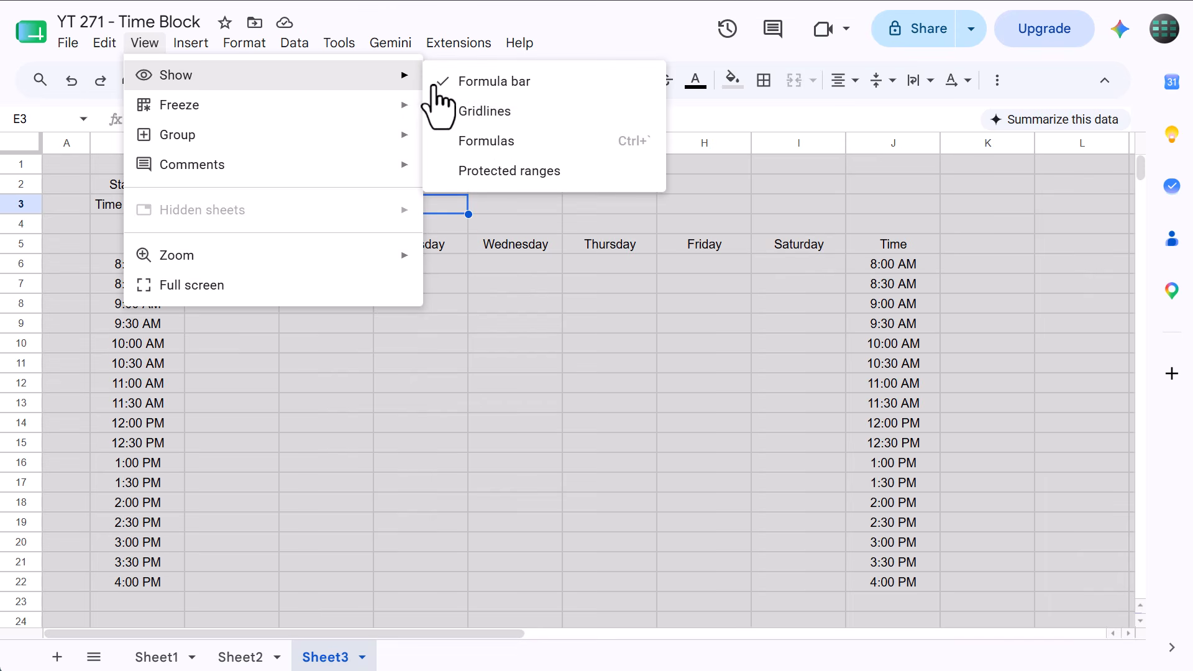
pyautogui.click(484, 112)
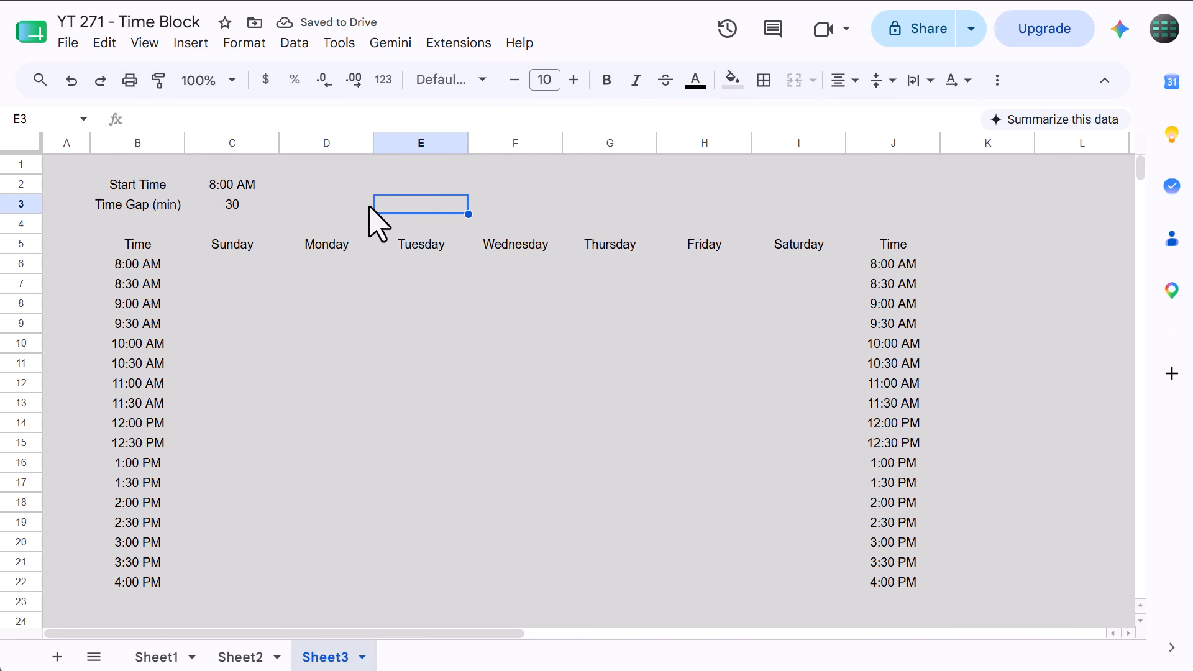
# Reset the fill color of the settings block B2:C3
pyautogui.click(156, 186)
pyautogui.moveTo(185, 185); pyautogui.dragTo(240, 203)
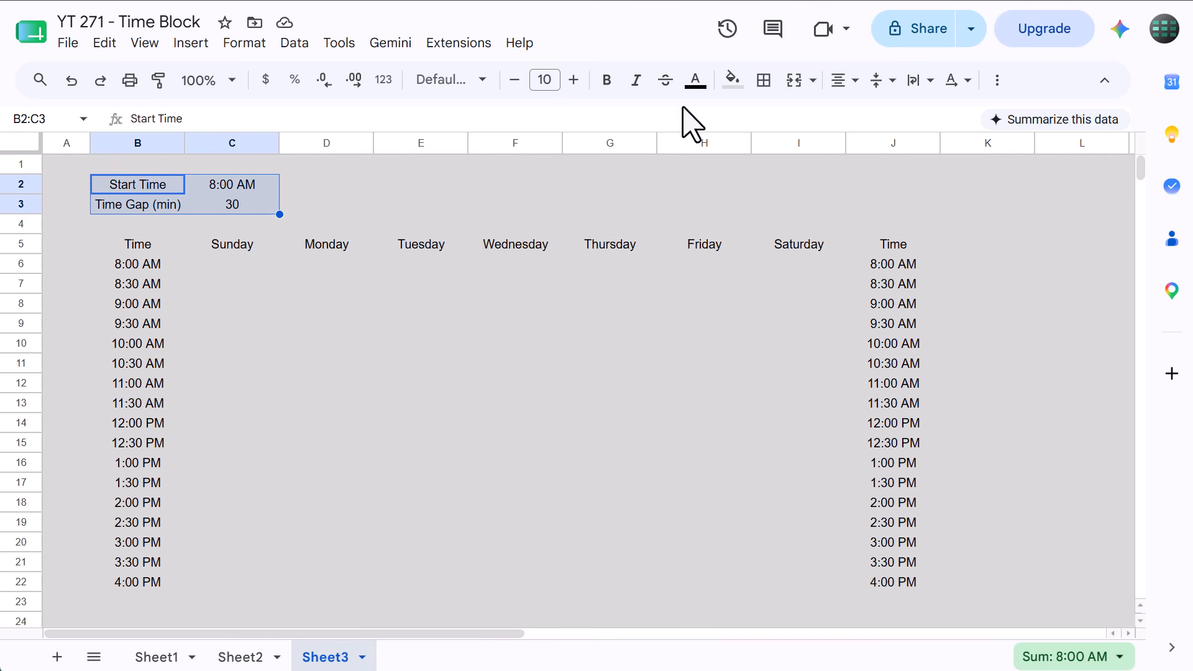
pyautogui.click(733, 82)
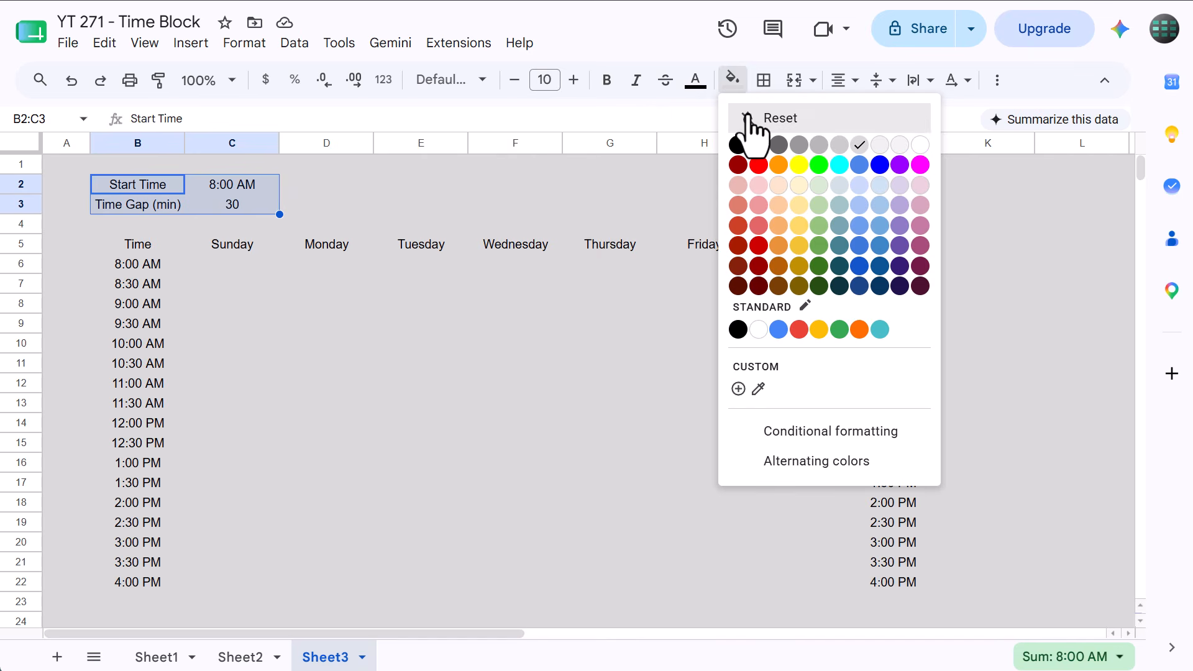
pyautogui.click(748, 118)
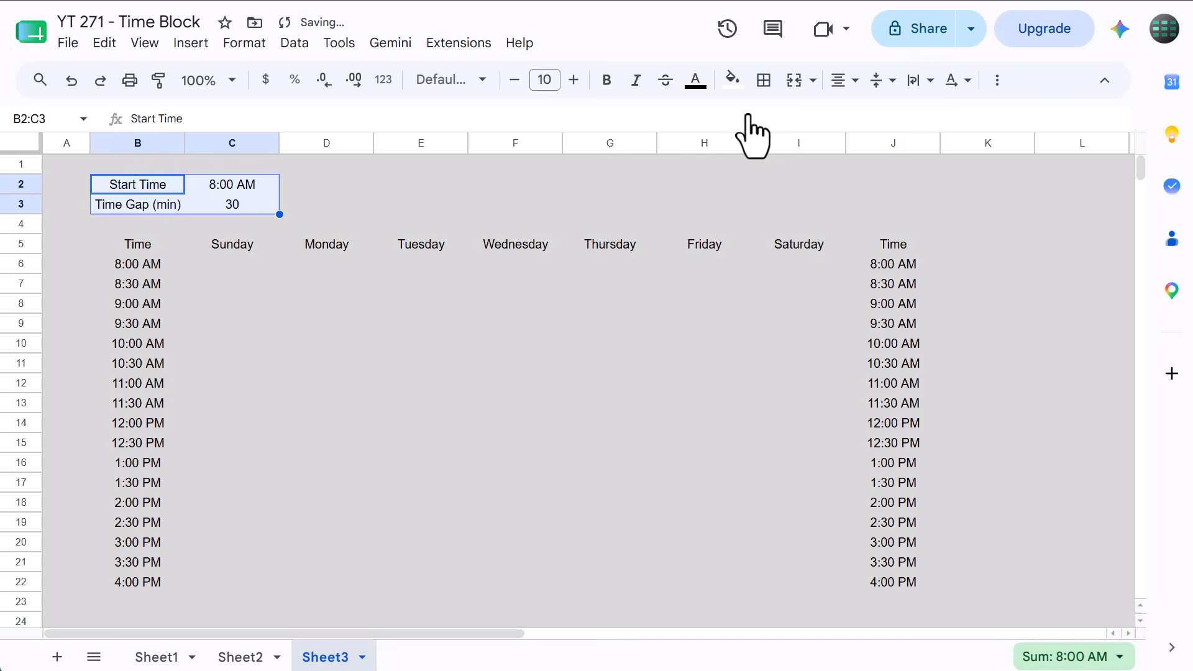
# Apply gray borders to all cells of the settings block B2:C3
pyautogui.click(764, 80)
pyautogui.click(939, 125)
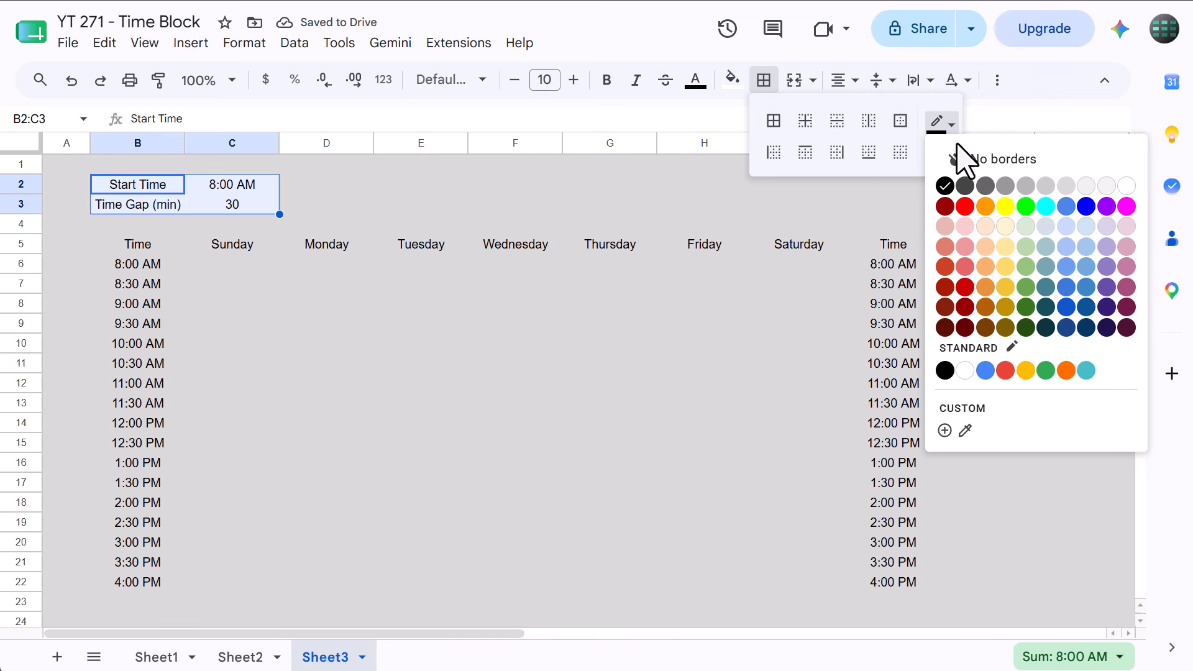
pyautogui.click(1005, 187)
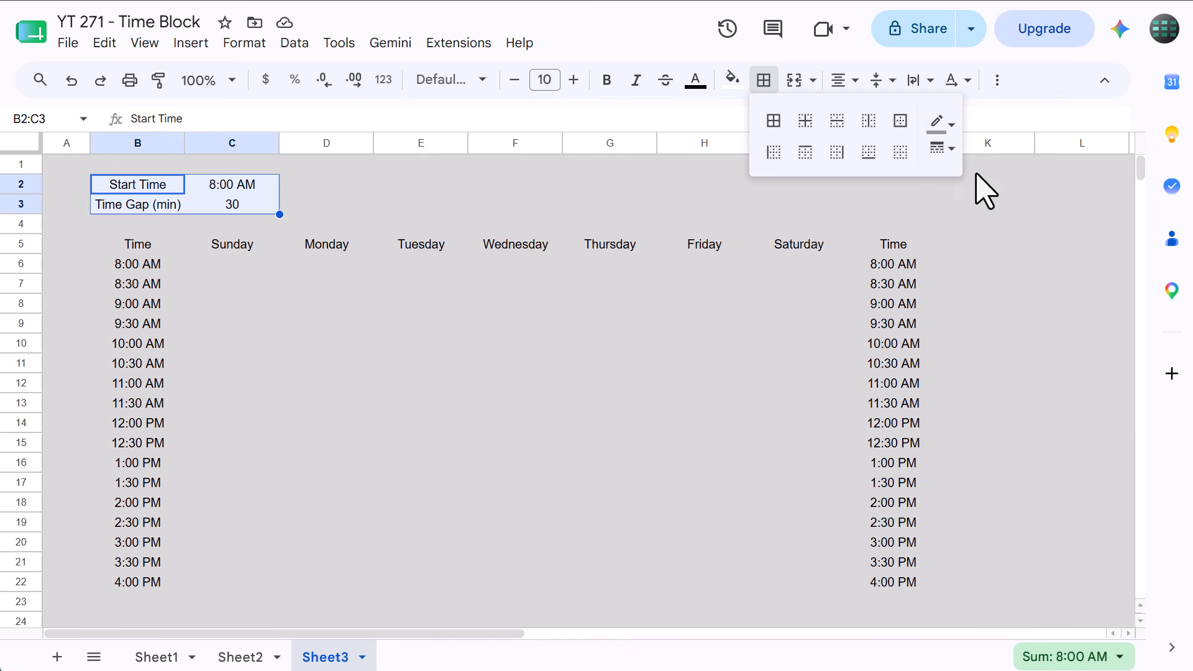
pyautogui.click(773, 121)
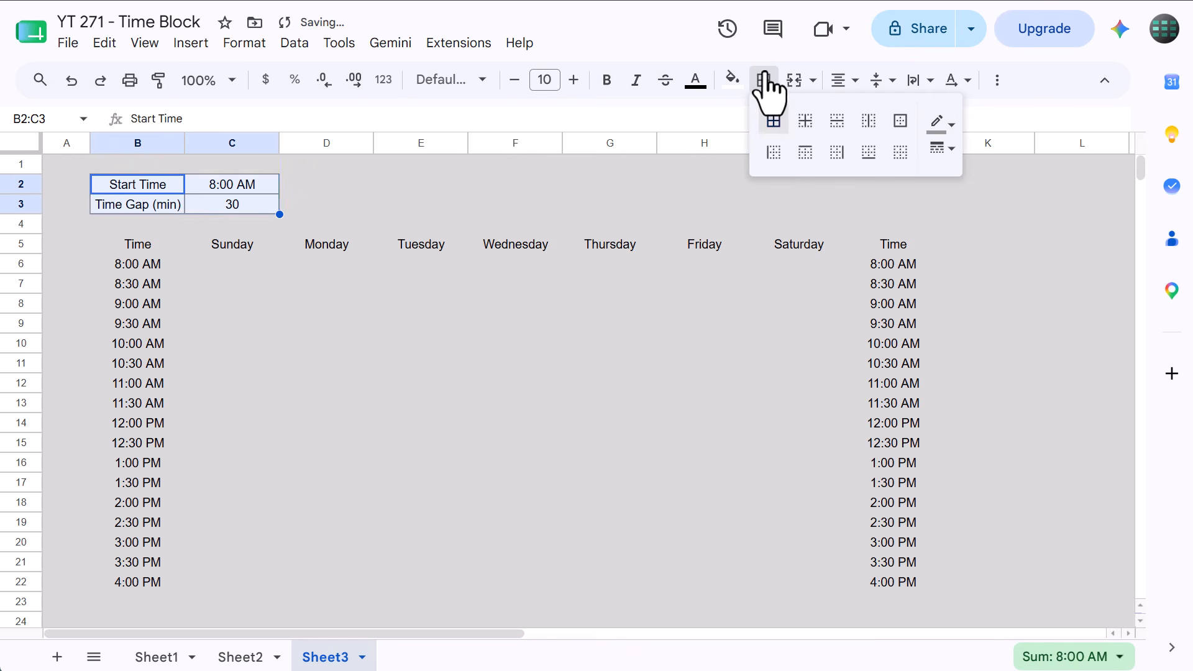
pyautogui.click(764, 81)
# Make the Start Time and Time Gap labels in B2:B3 bold and fill them with light blue
pyautogui.moveTo(169, 187); pyautogui.dragTo(169, 209)
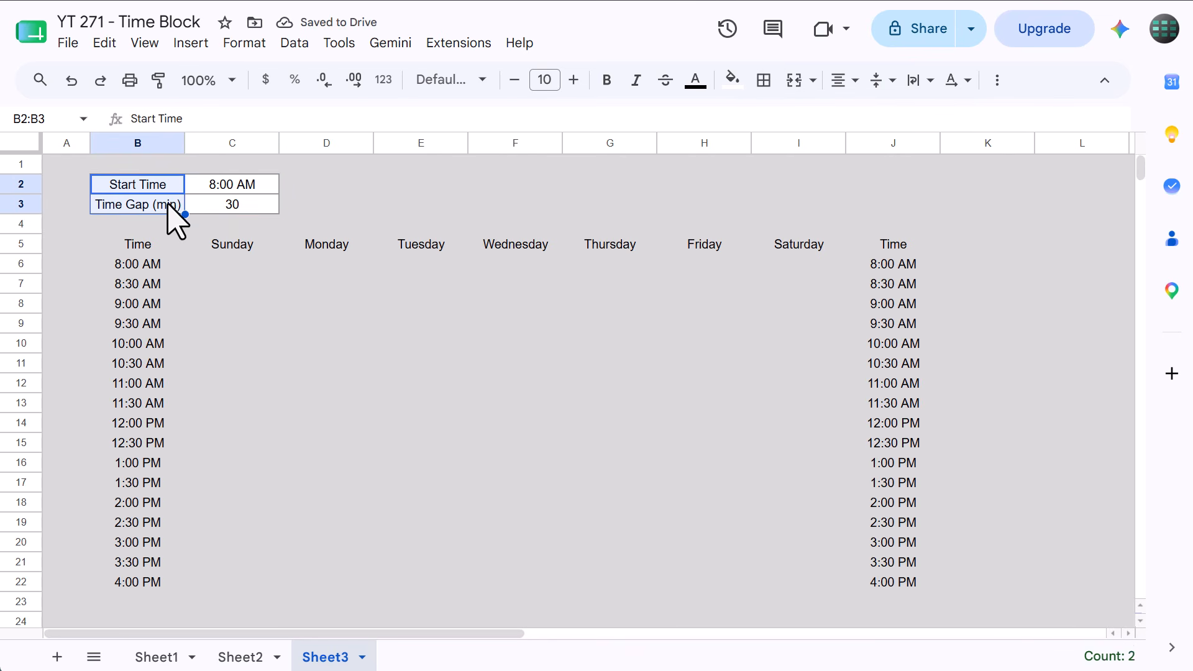
pyautogui.click(607, 79)
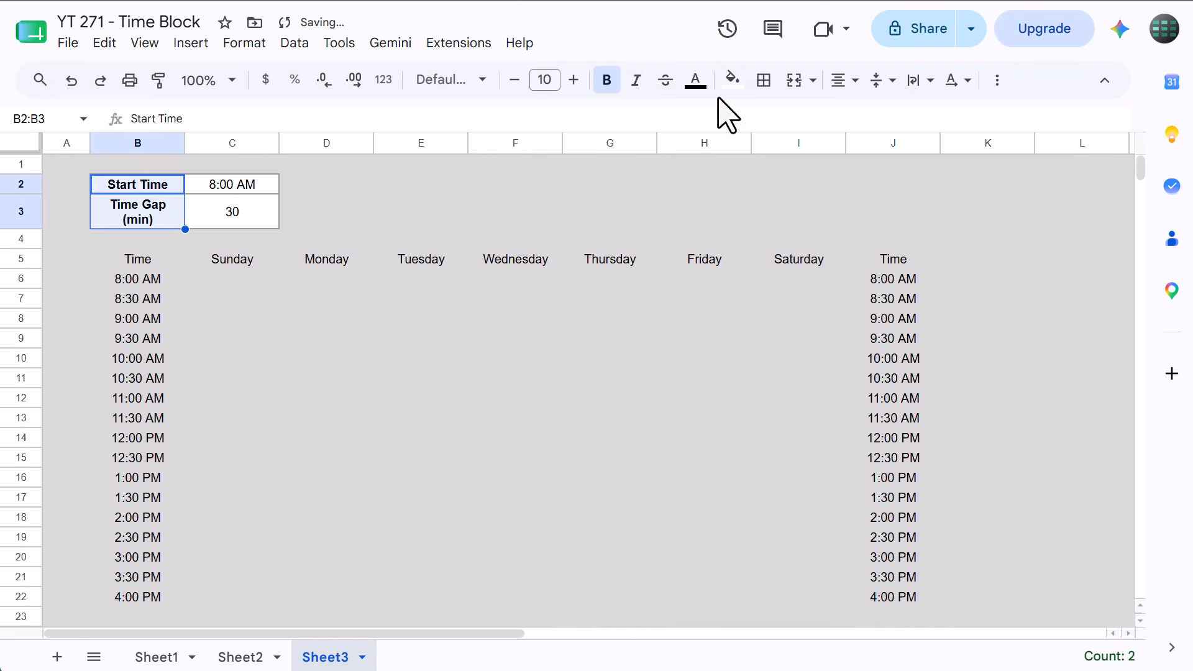
pyautogui.click(734, 79)
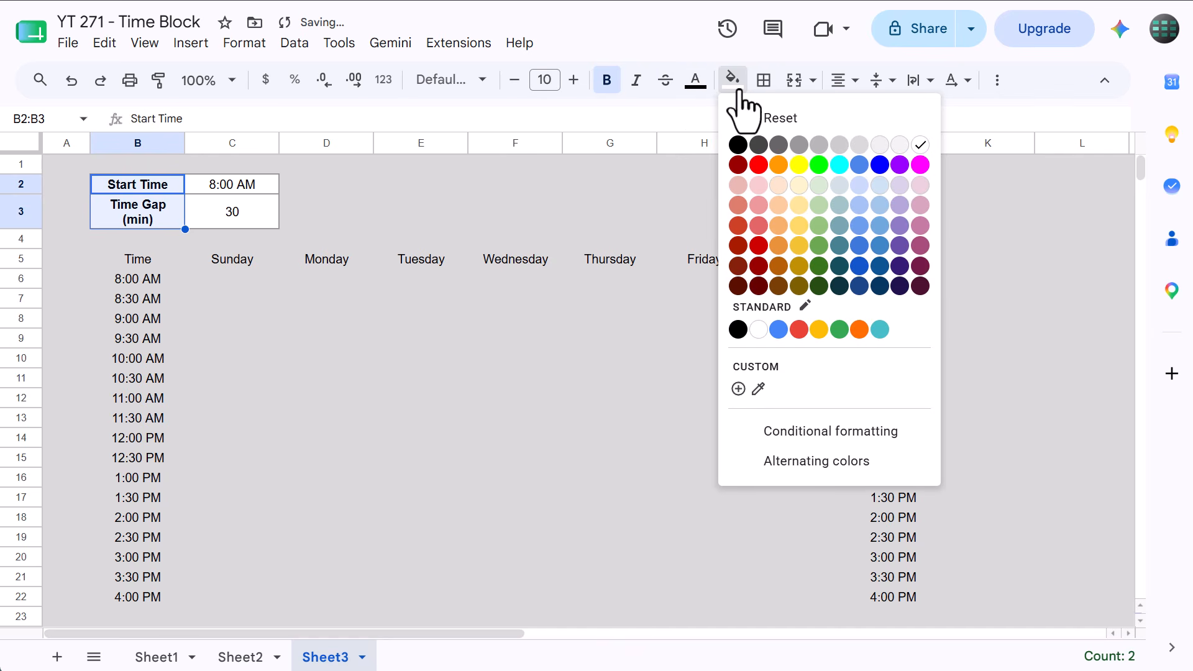
pyautogui.click(879, 186)
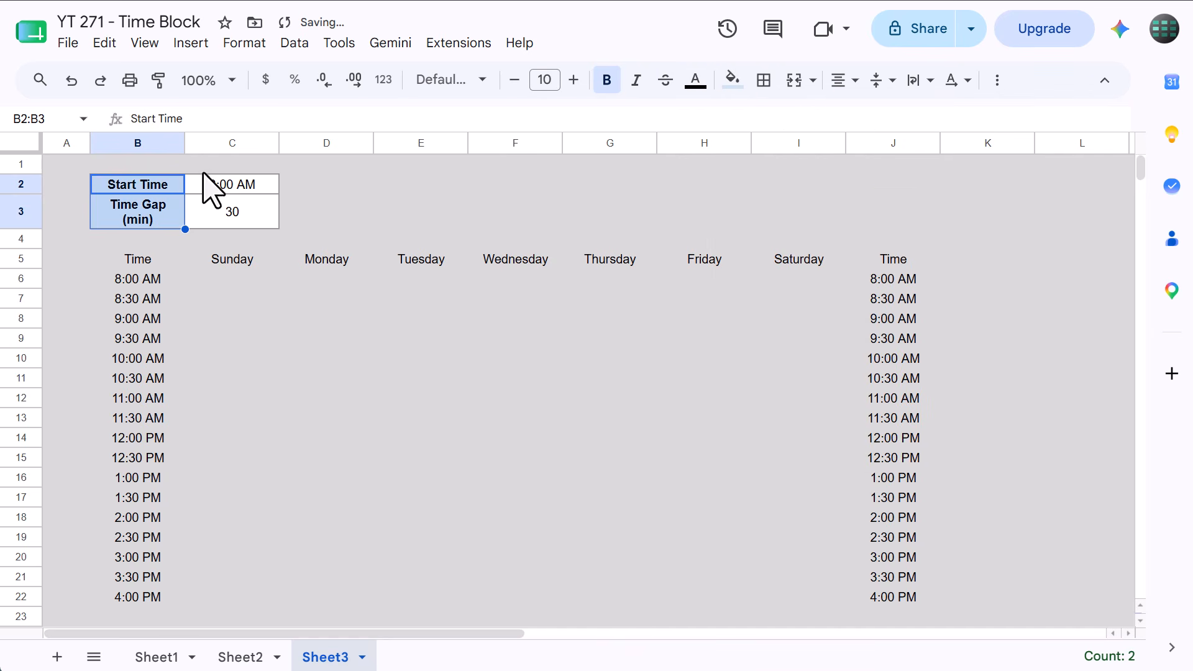
# Resize column B to a width of 125 pixels
pyautogui.click(138, 144)
pyautogui.rightClick(115, 138)
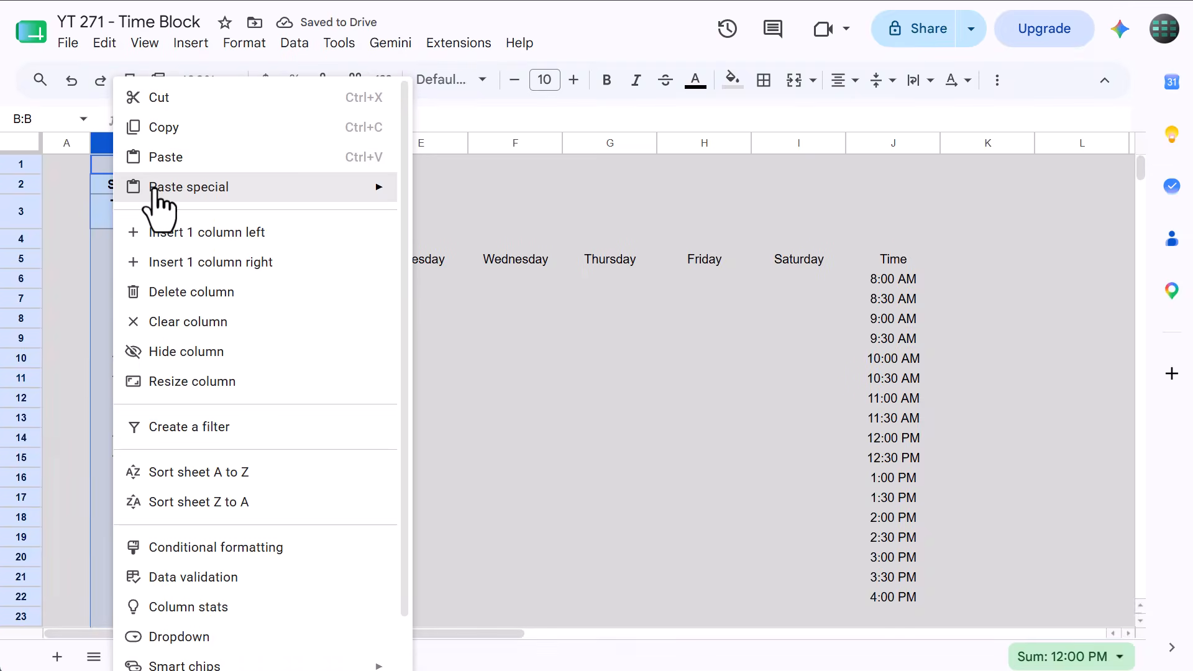
pyautogui.moveTo(163, 192)
pyautogui.click(188, 382)
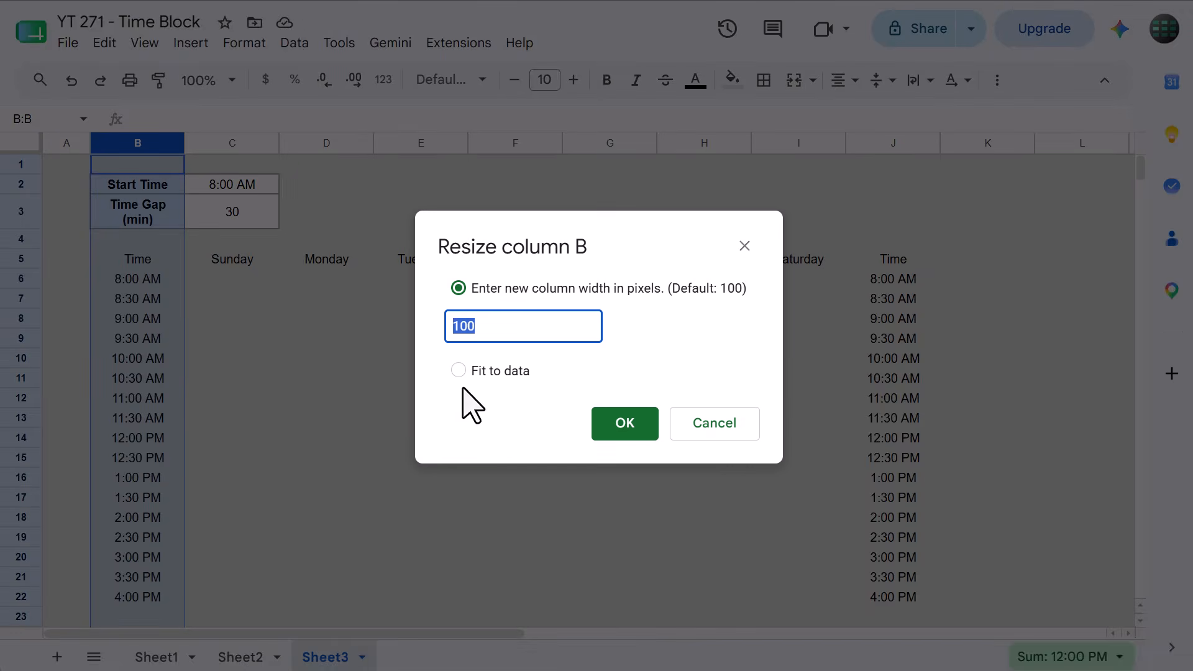
pyautogui.write('125')
pyautogui.click(629, 425)
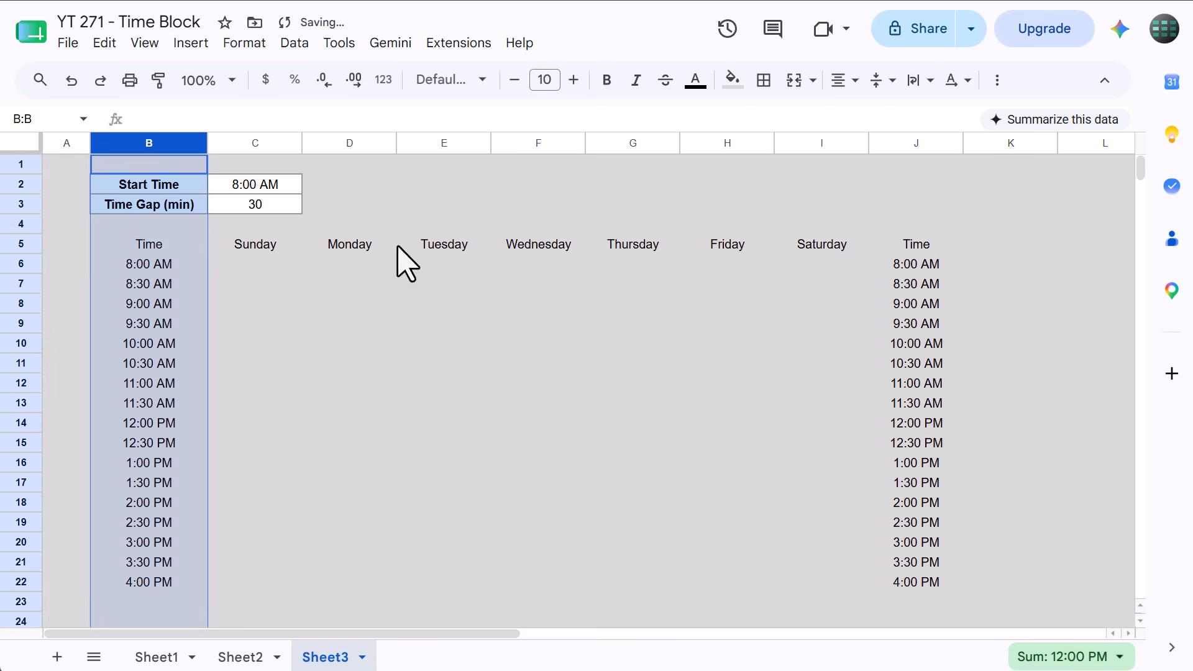
# Resize column J, the second Time column, to a width of 125 pixels
pyautogui.click(433, 190)
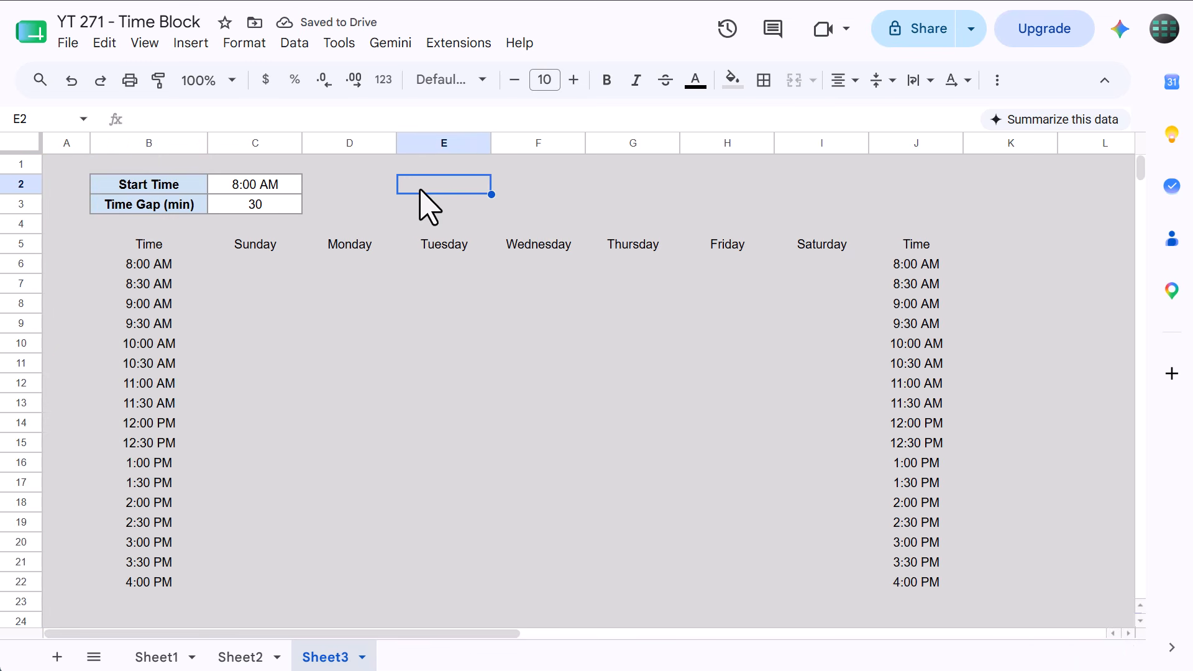
pyautogui.click(901, 142)
pyautogui.rightClick(900, 141)
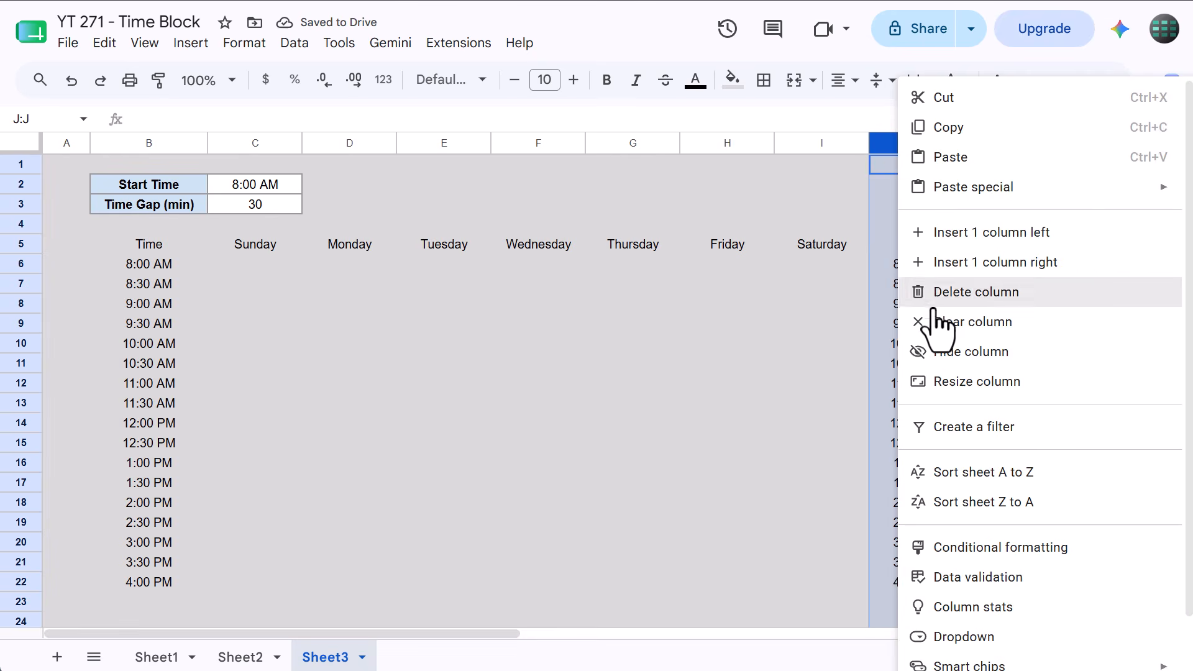
pyautogui.click(941, 384)
pyautogui.write('125')
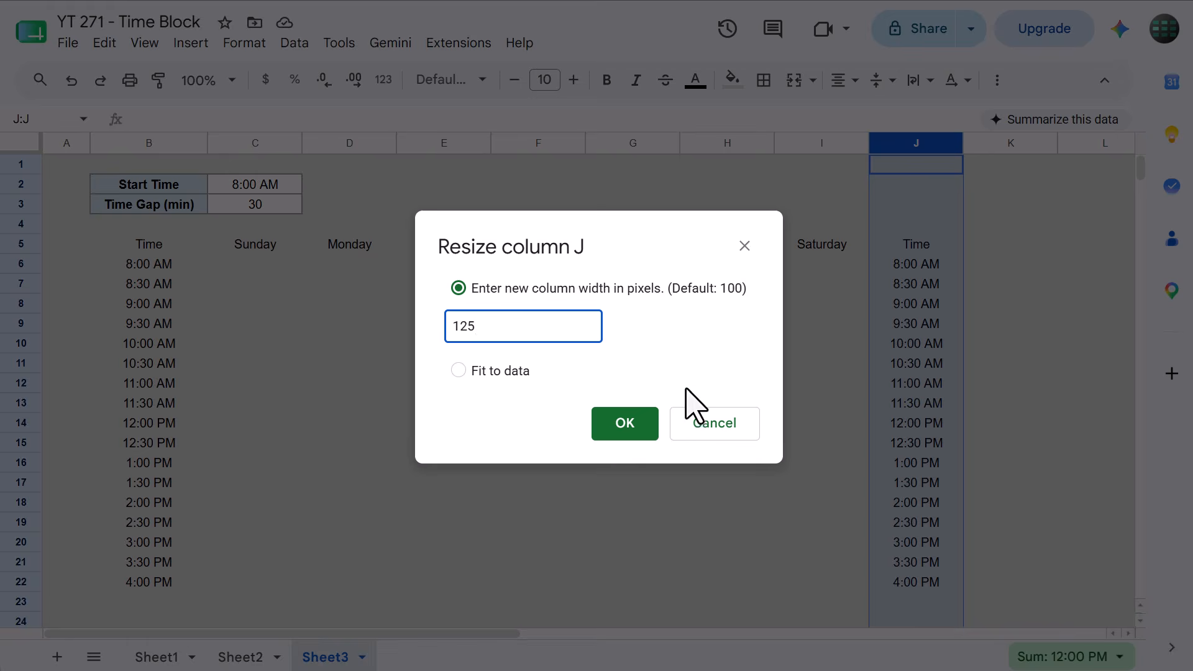
pyautogui.click(624, 425)
pyautogui.click(448, 402)
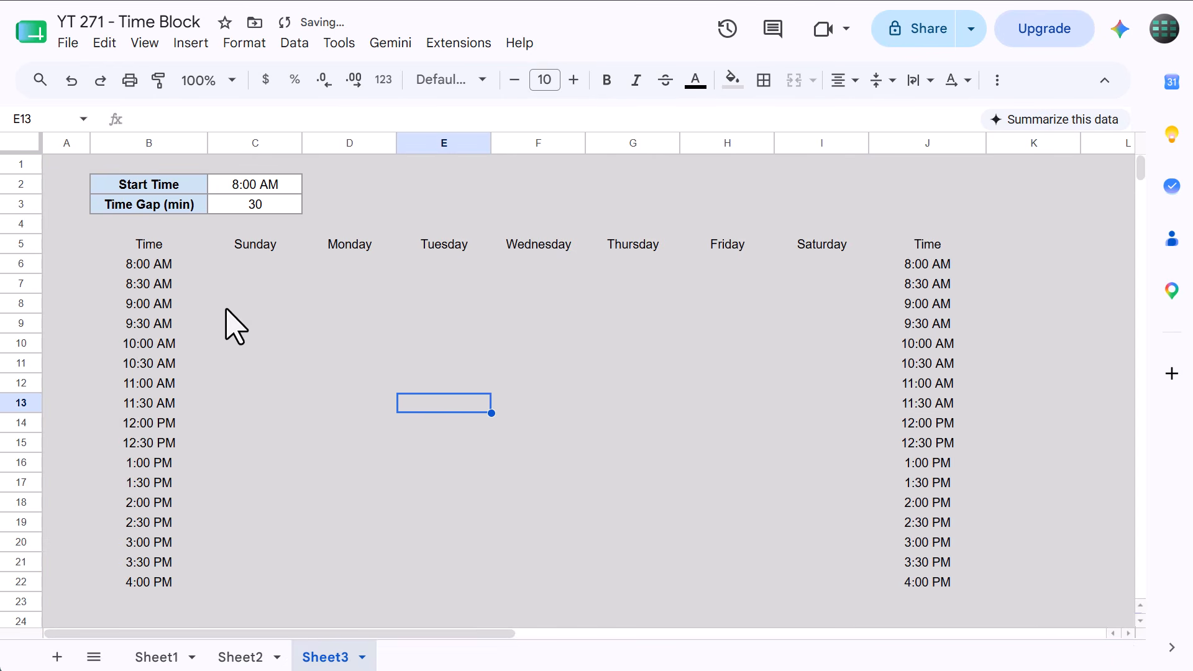
# Reset the fill color of the whole schedule table B5:J22
pyautogui.click(150, 243)
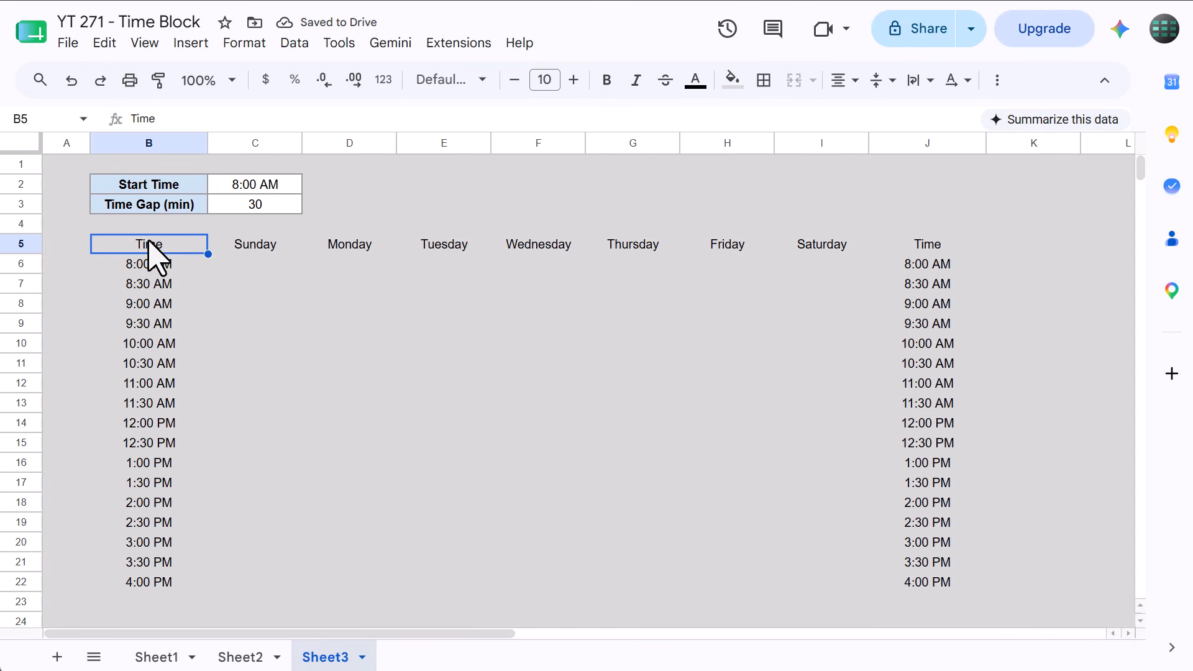
pyautogui.hotkey('ctrl', 'a')
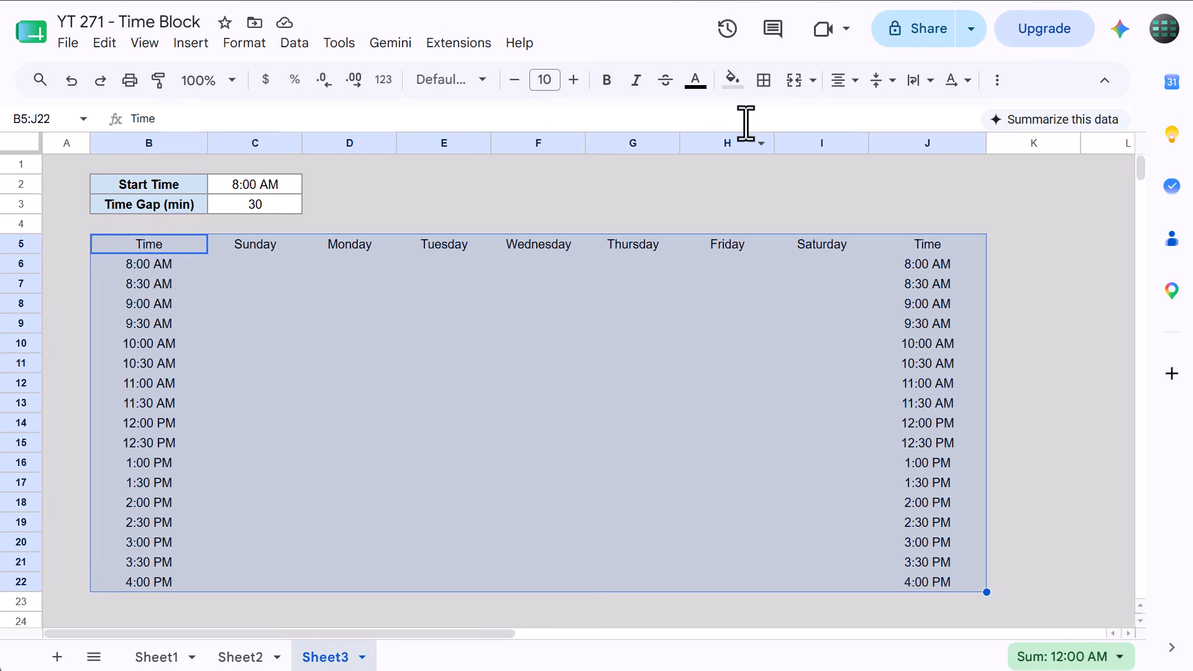
pyautogui.click(732, 80)
pyautogui.click(769, 118)
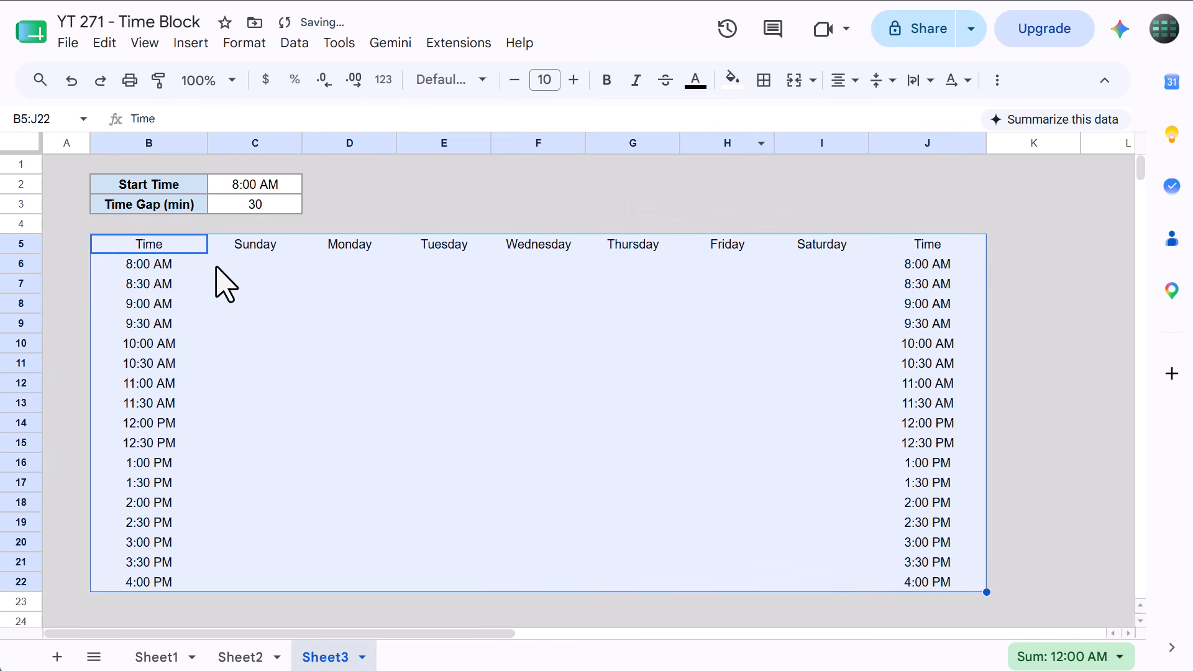
# Make the schedule's header row B5:J5 bold and fill it with light blue
pyautogui.moveTo(181, 242); pyautogui.dragTo(935, 254)
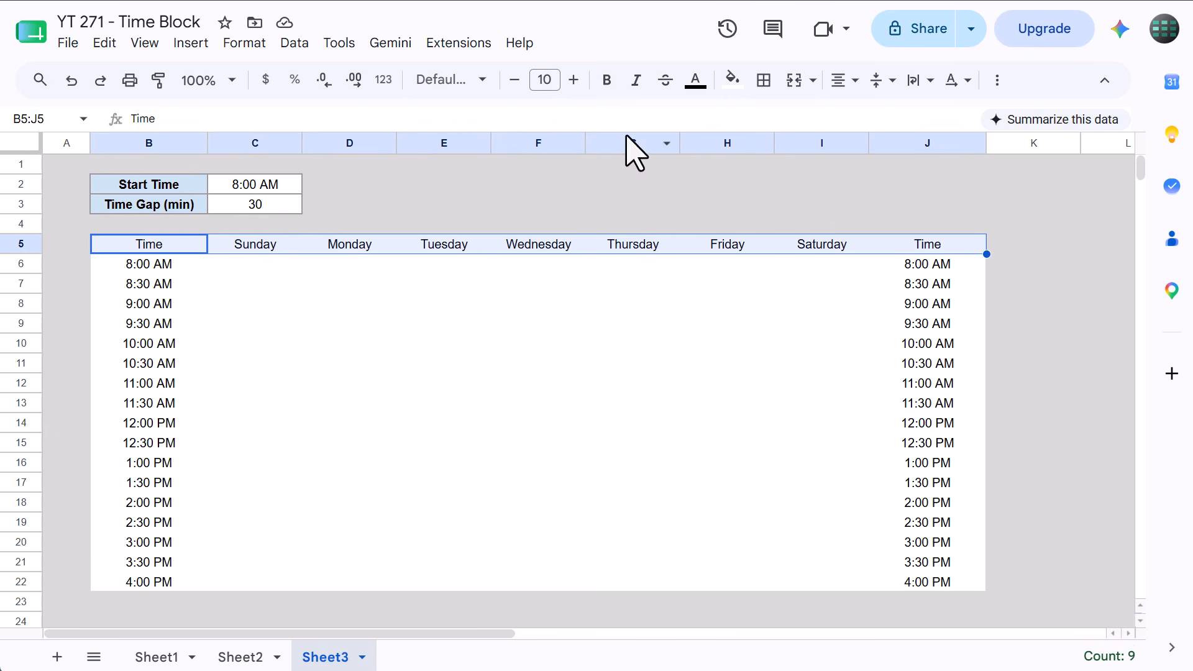
pyautogui.click(606, 80)
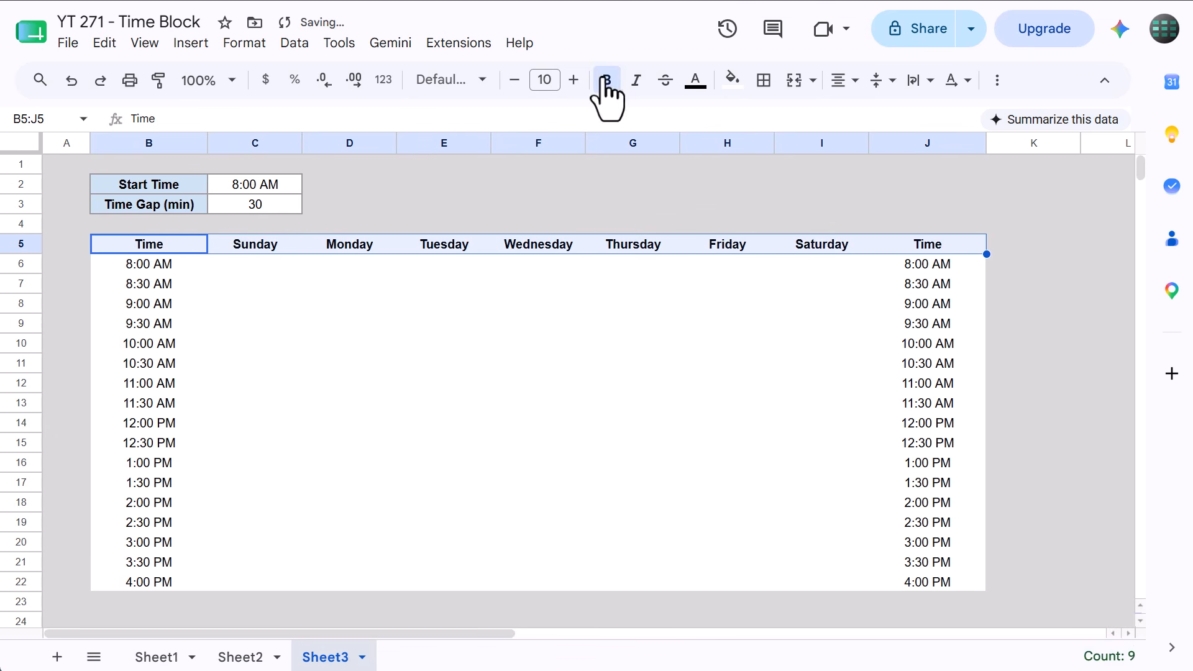
pyautogui.click(733, 81)
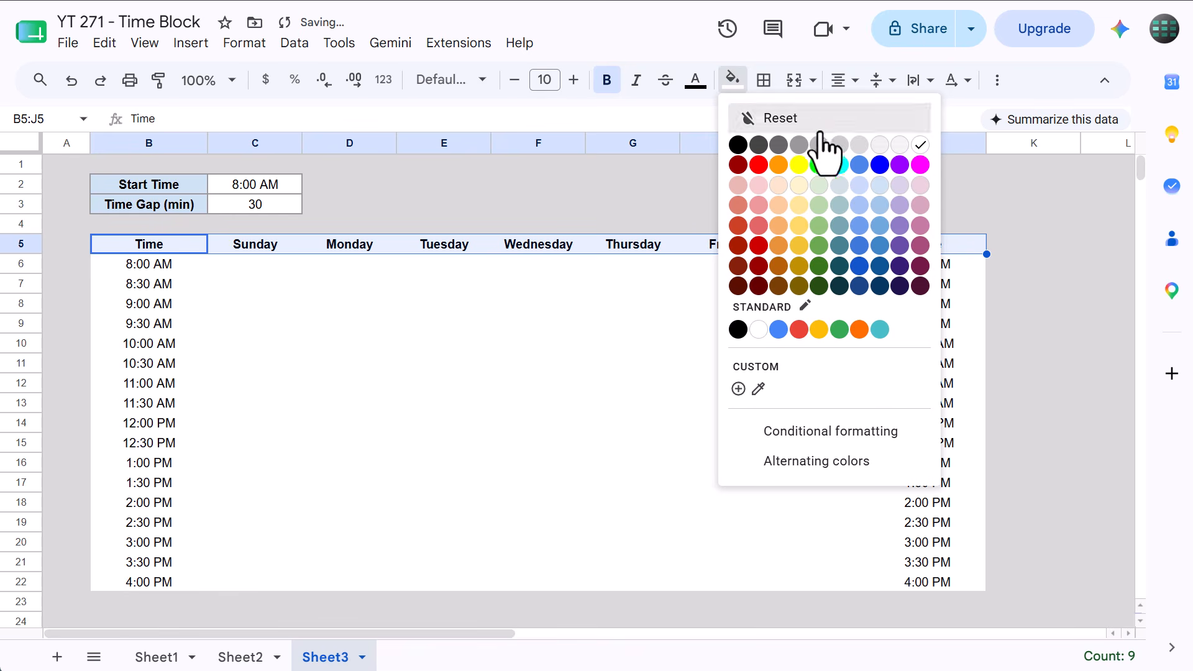
pyautogui.click(879, 185)
# Add an outer border around the header row B5:J5
pyautogui.click(763, 80)
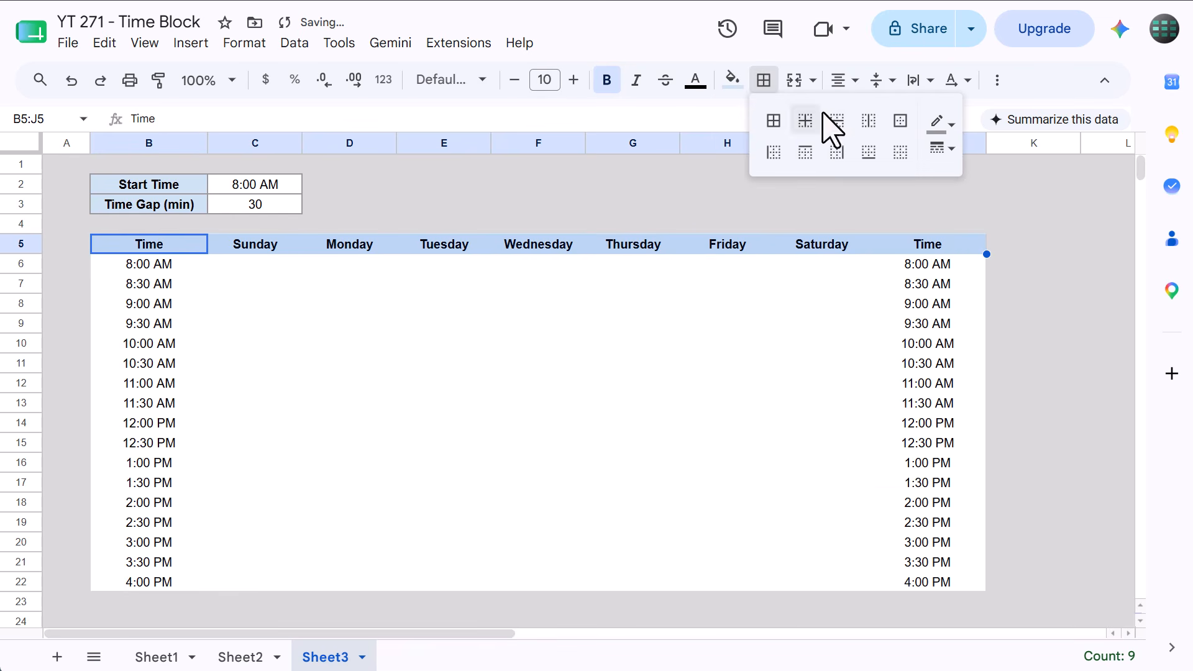
pyautogui.click(900, 121)
pyautogui.click(760, 92)
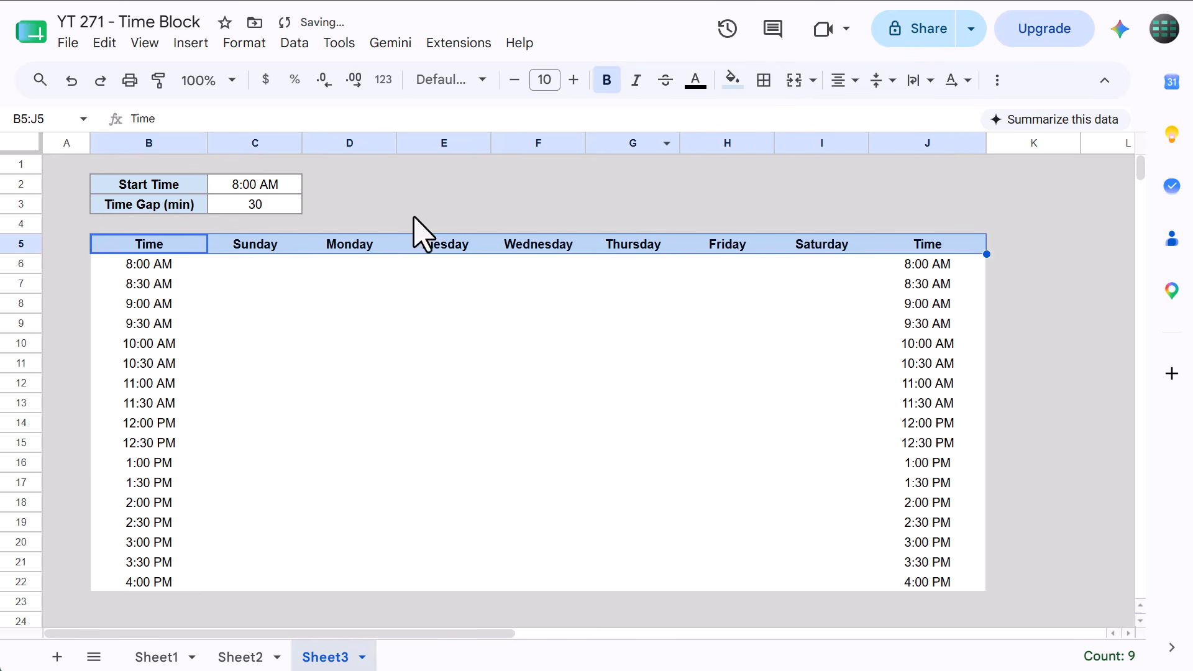
# Copy the header row B5:J5 and paste it below the last time slot, starting at B23
pyautogui.rightClick(346, 248)
pyautogui.click(442, 125)
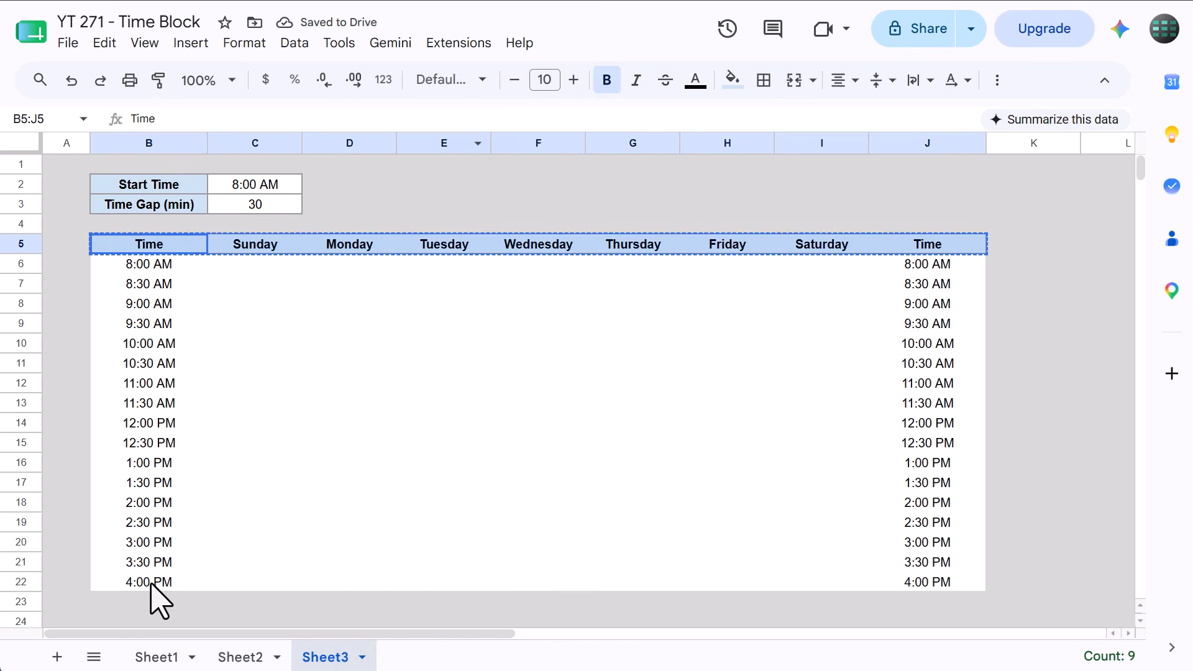
pyautogui.click(147, 601)
pyautogui.rightClick(149, 606)
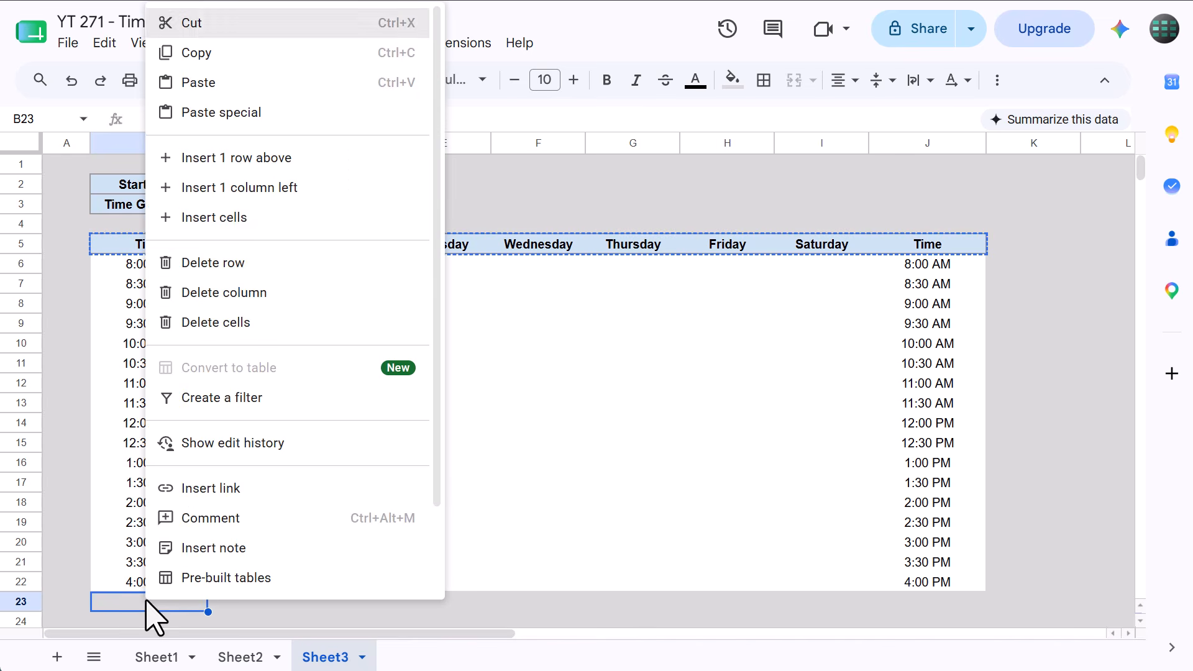
pyautogui.click(269, 80)
pyautogui.click(556, 387)
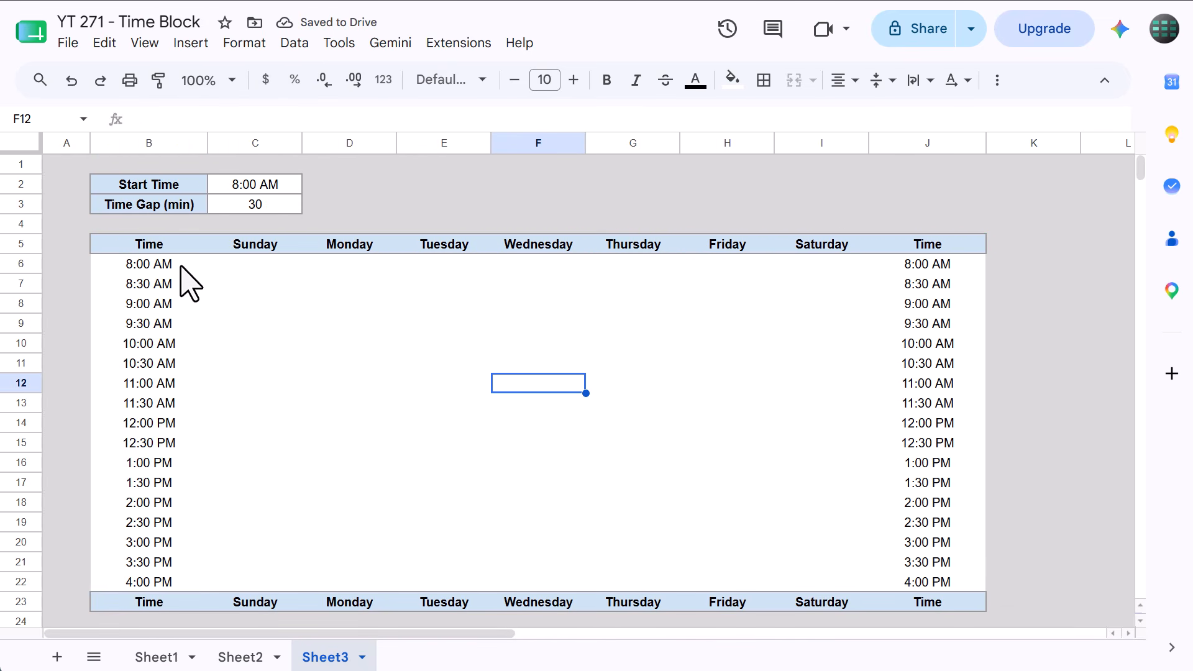
# Fill the time slots B6:B22 with very light gray and add an outer border around them
pyautogui.moveTo(181, 266); pyautogui.dragTo(172, 576)
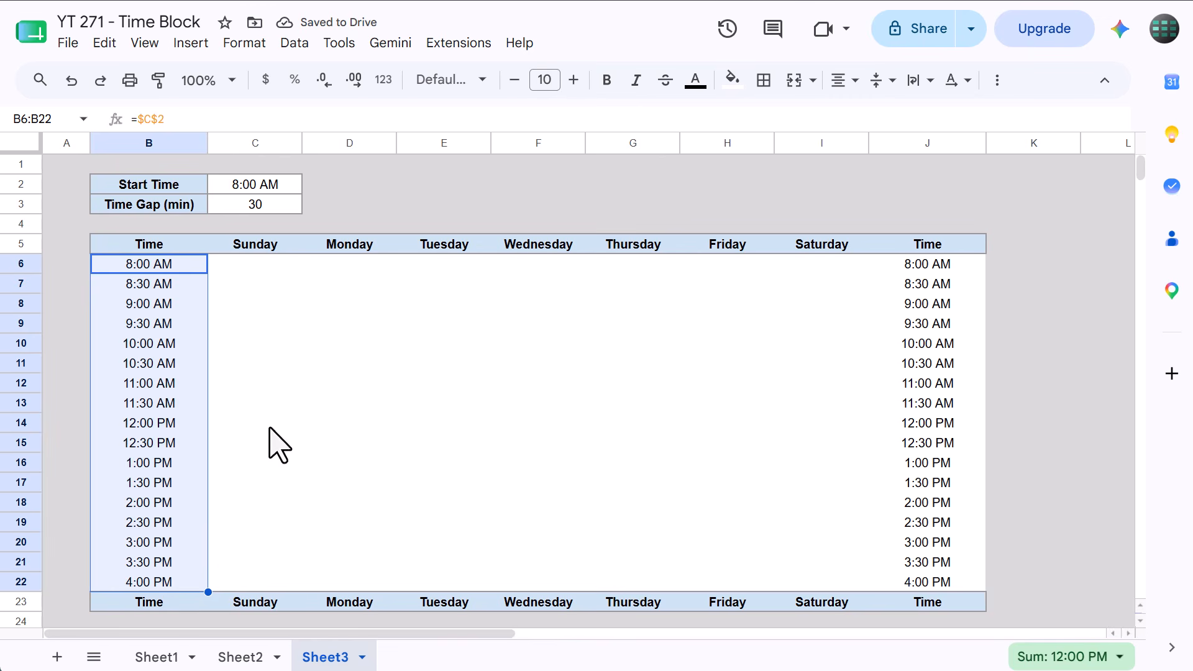
pyautogui.click(734, 80)
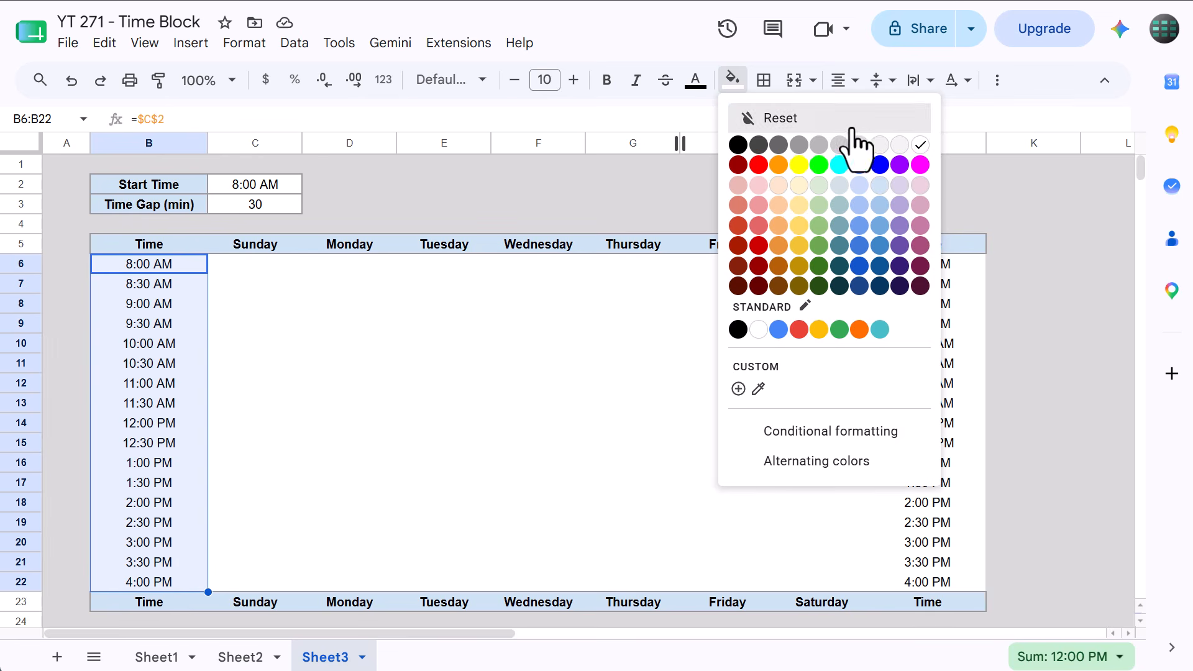
pyautogui.click(895, 147)
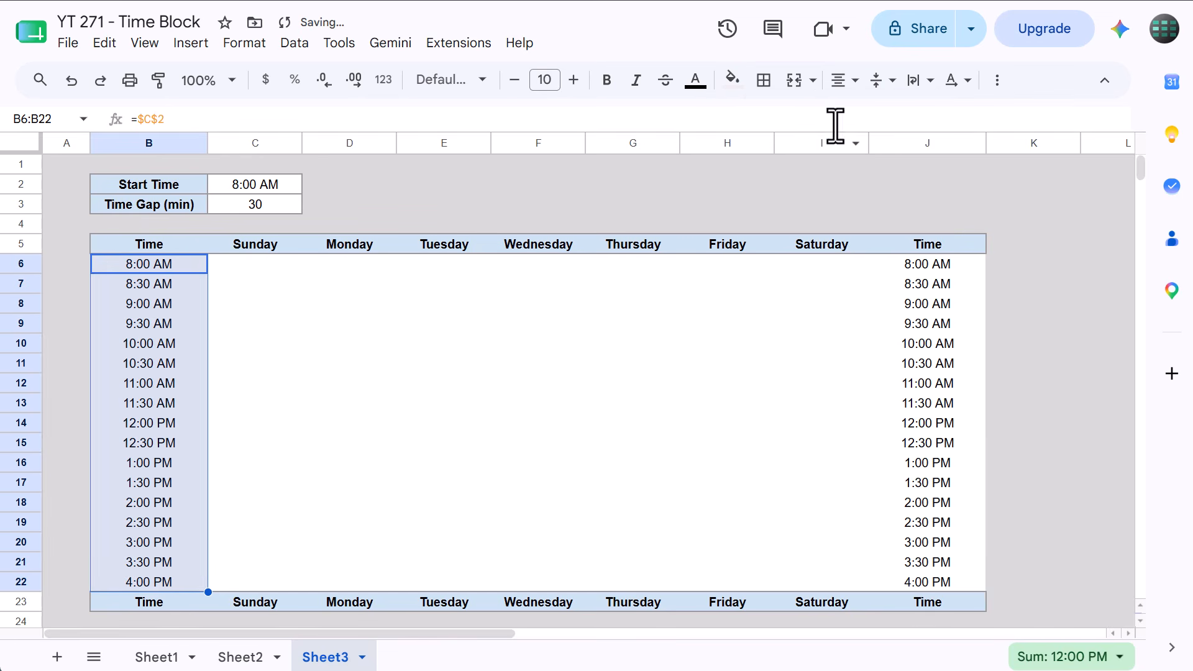
pyautogui.click(763, 81)
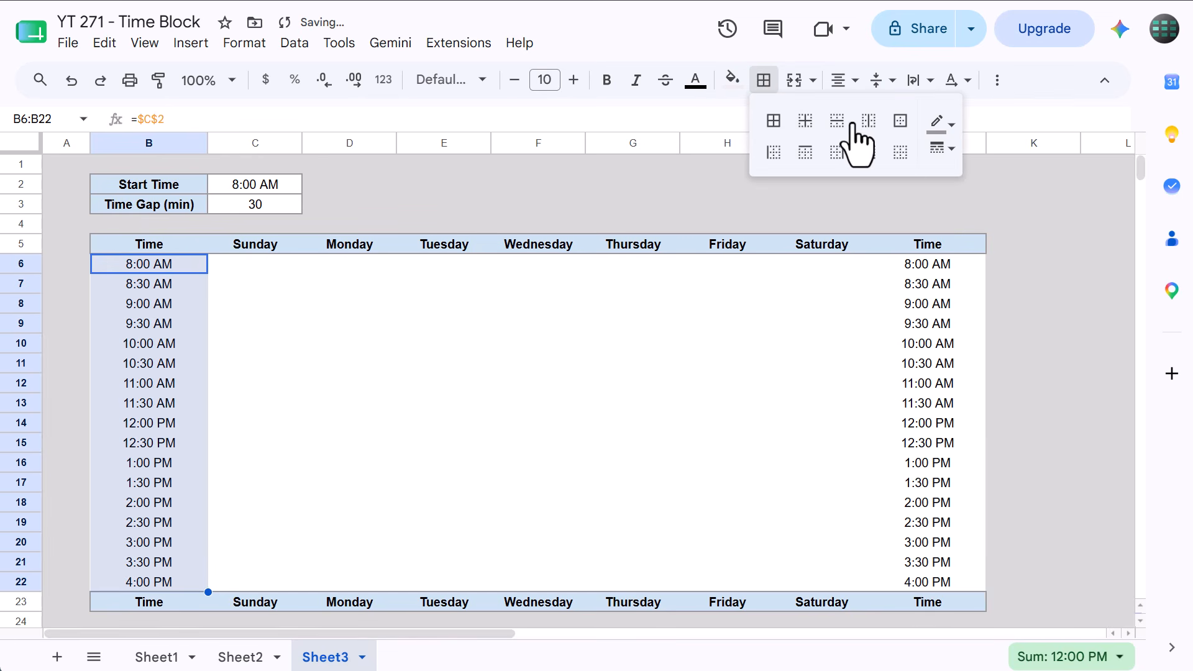
pyautogui.click(774, 119)
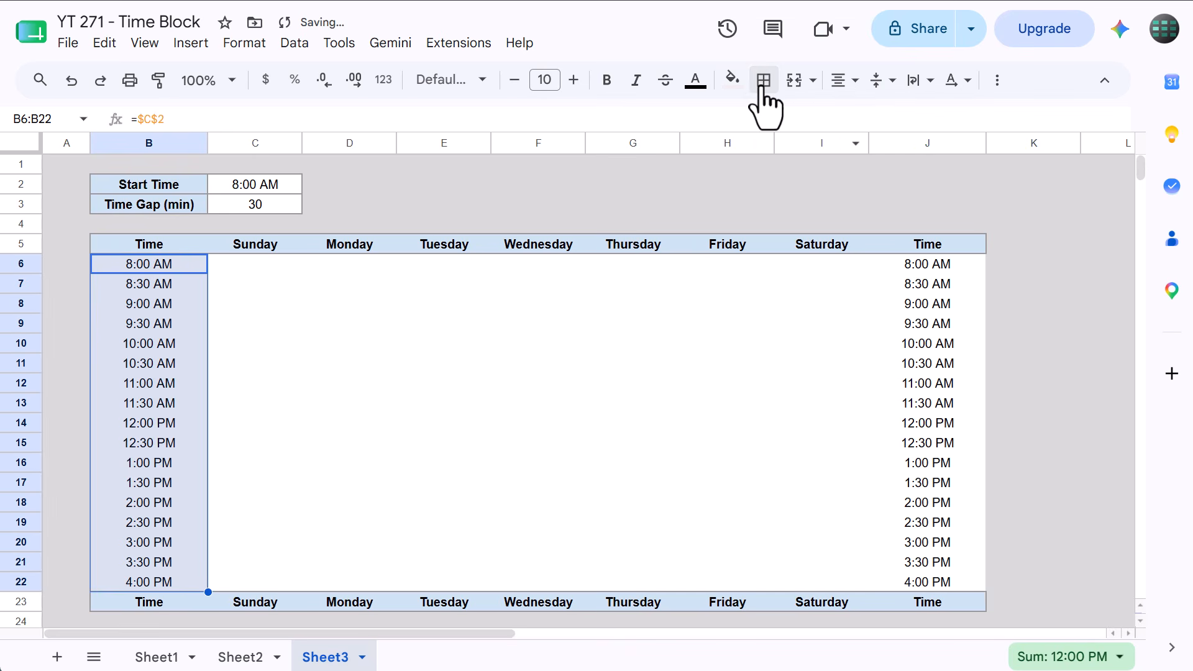
# Copy the formatting of the time slots B6:B22 onto the matching slots J6:J22
pyautogui.click(160, 84)
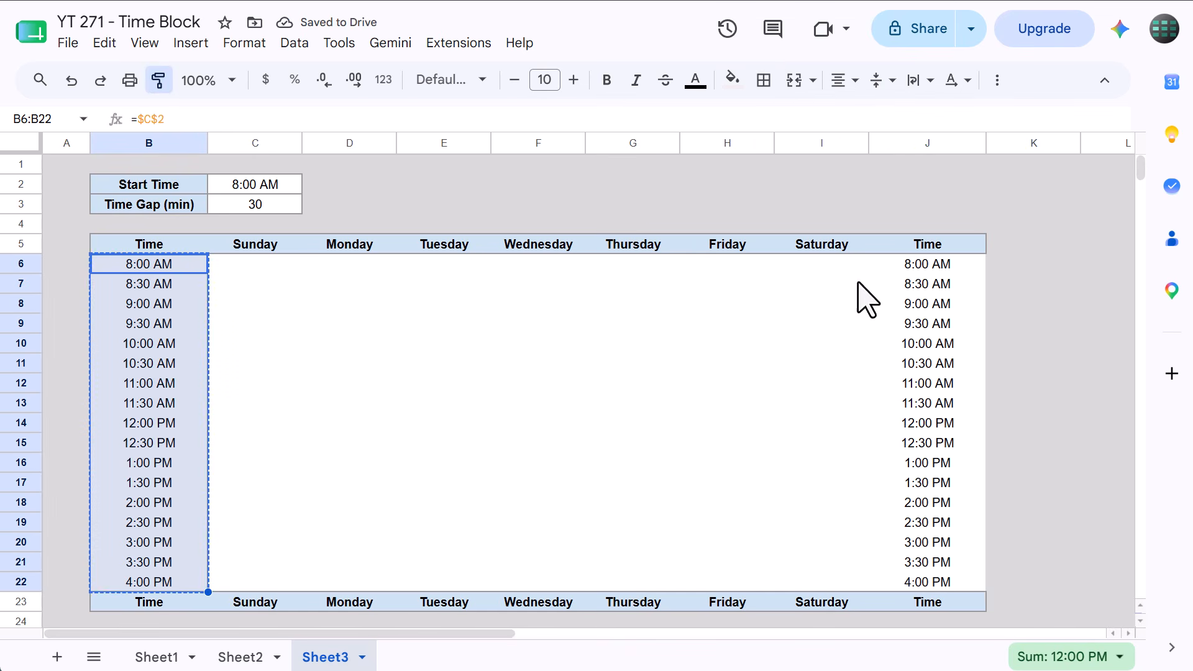
pyautogui.click(950, 268)
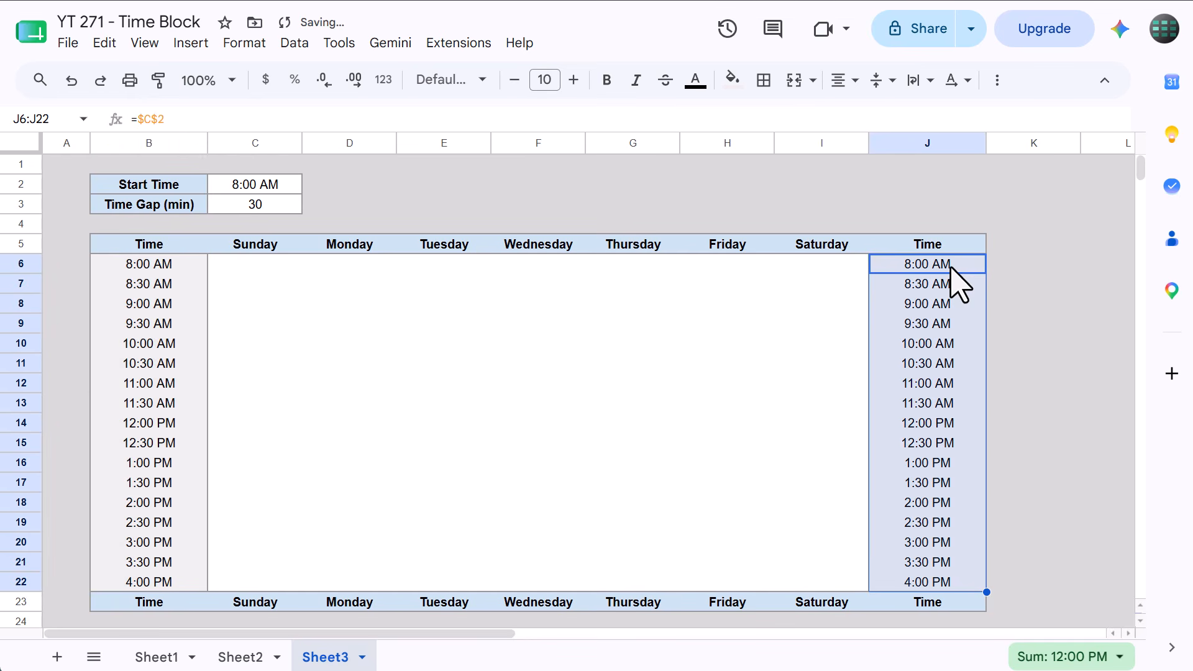
pyautogui.click(713, 265)
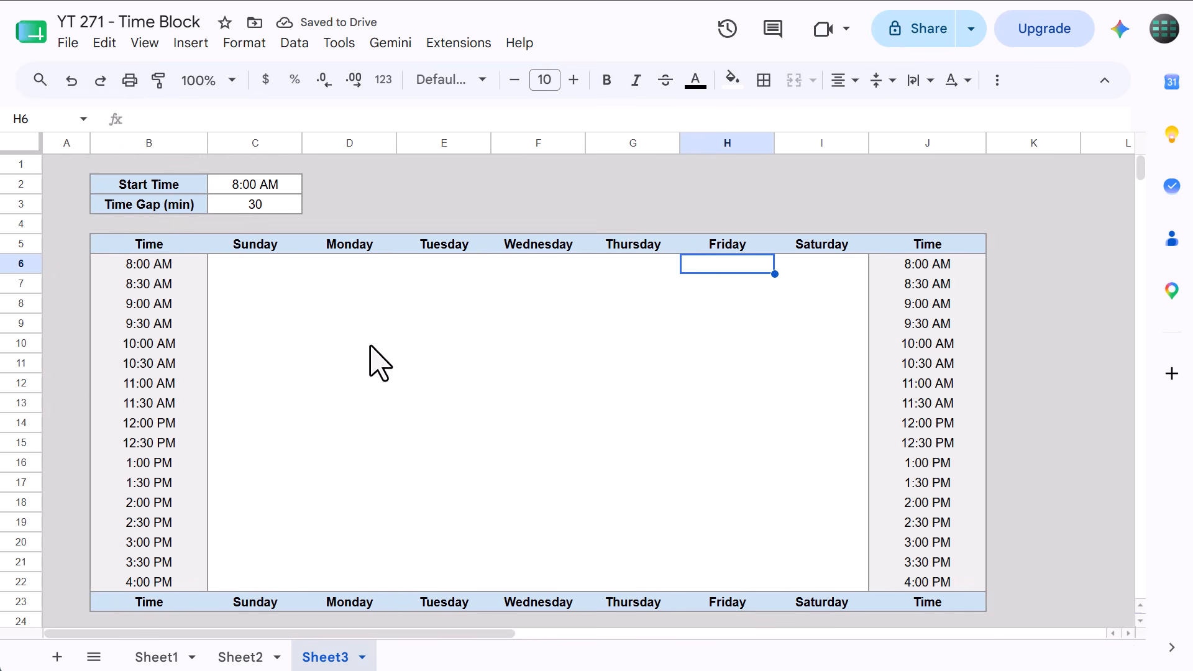
# Make the weekday grid C6:I22 bold and give it light gray inner borders
pyautogui.moveTo(234, 270); pyautogui.dragTo(834, 578)
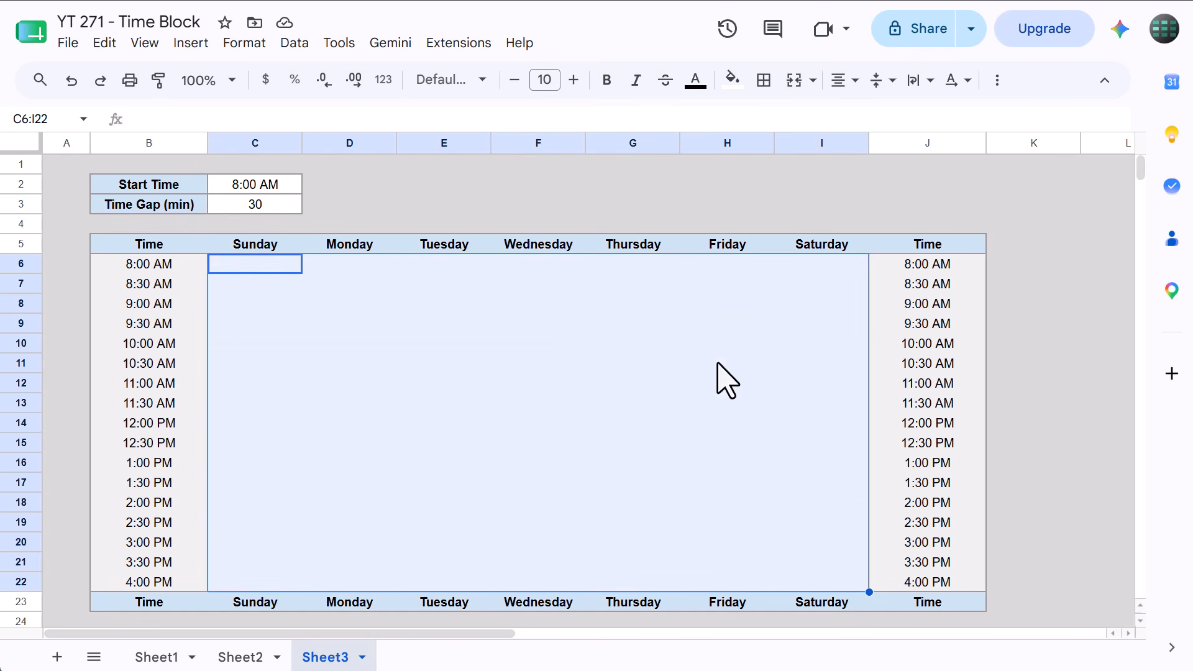
pyautogui.click(607, 80)
pyautogui.click(764, 81)
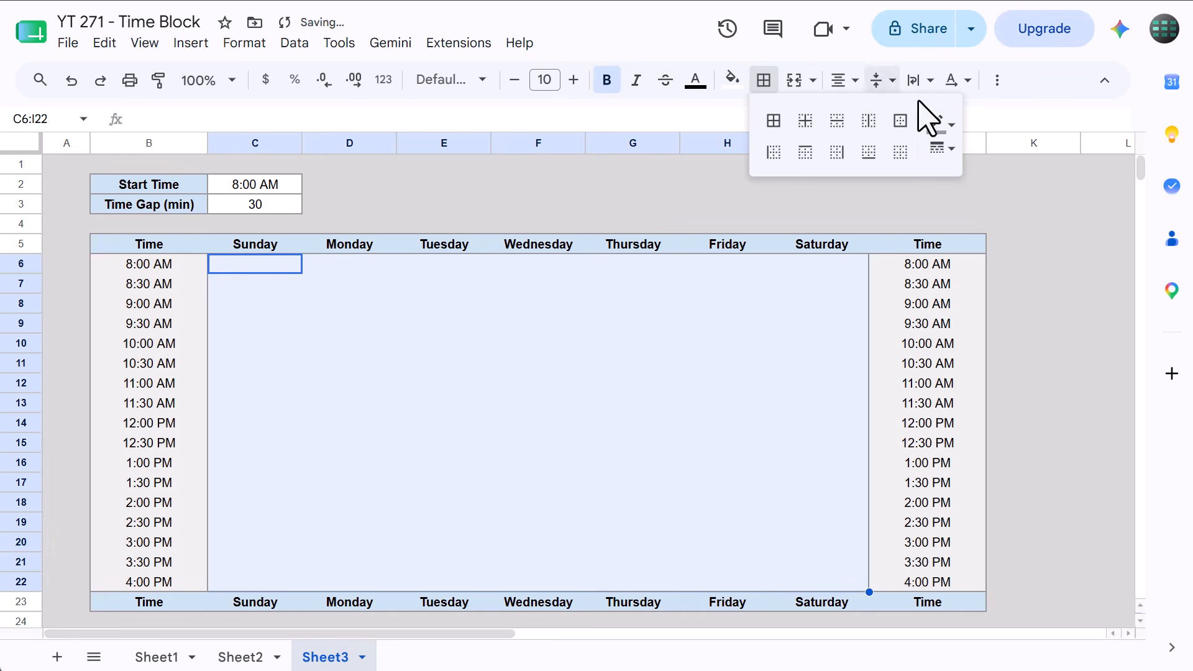
pyautogui.click(941, 123)
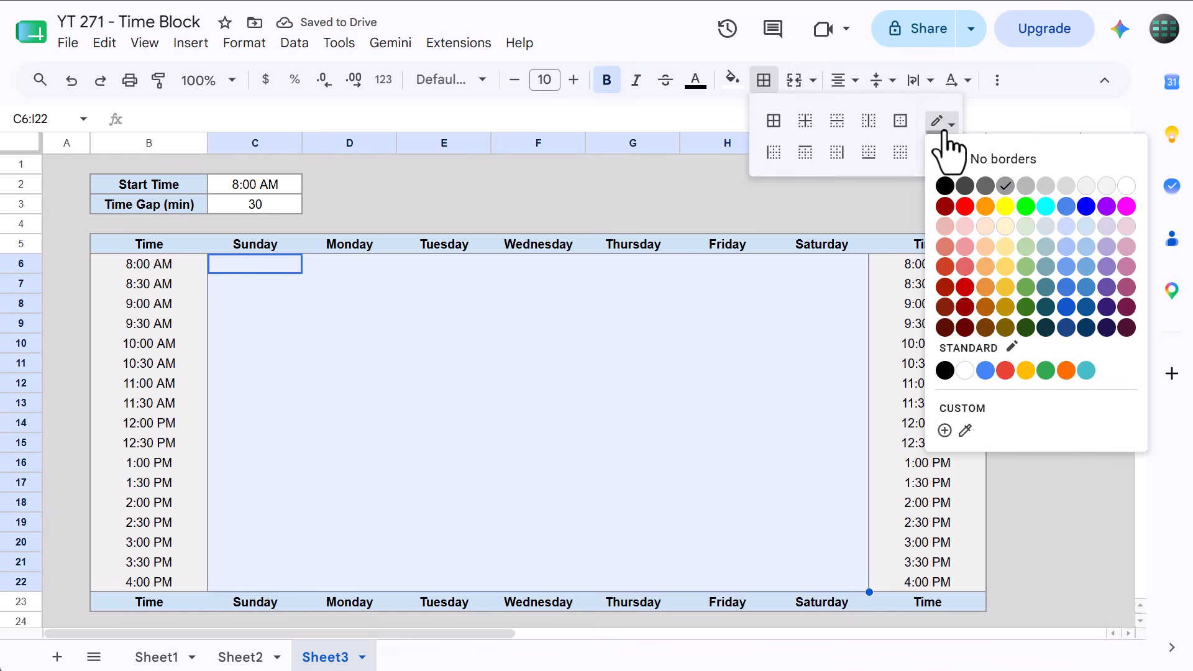
pyautogui.click(1086, 186)
pyautogui.click(806, 121)
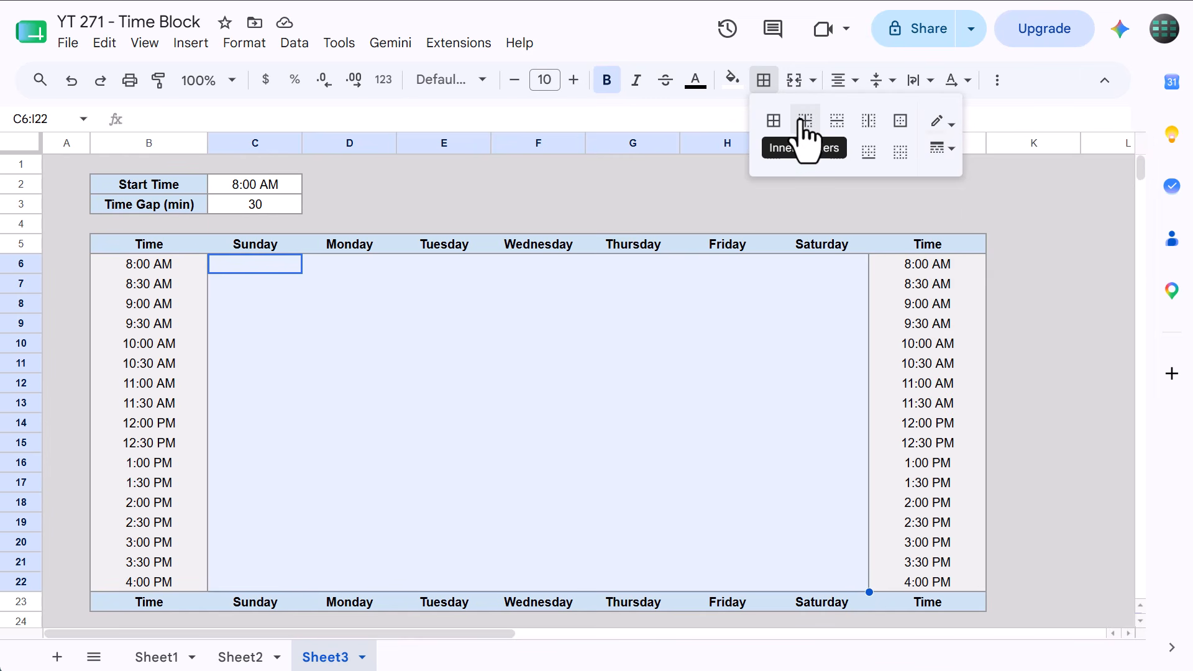
pyautogui.click(763, 86)
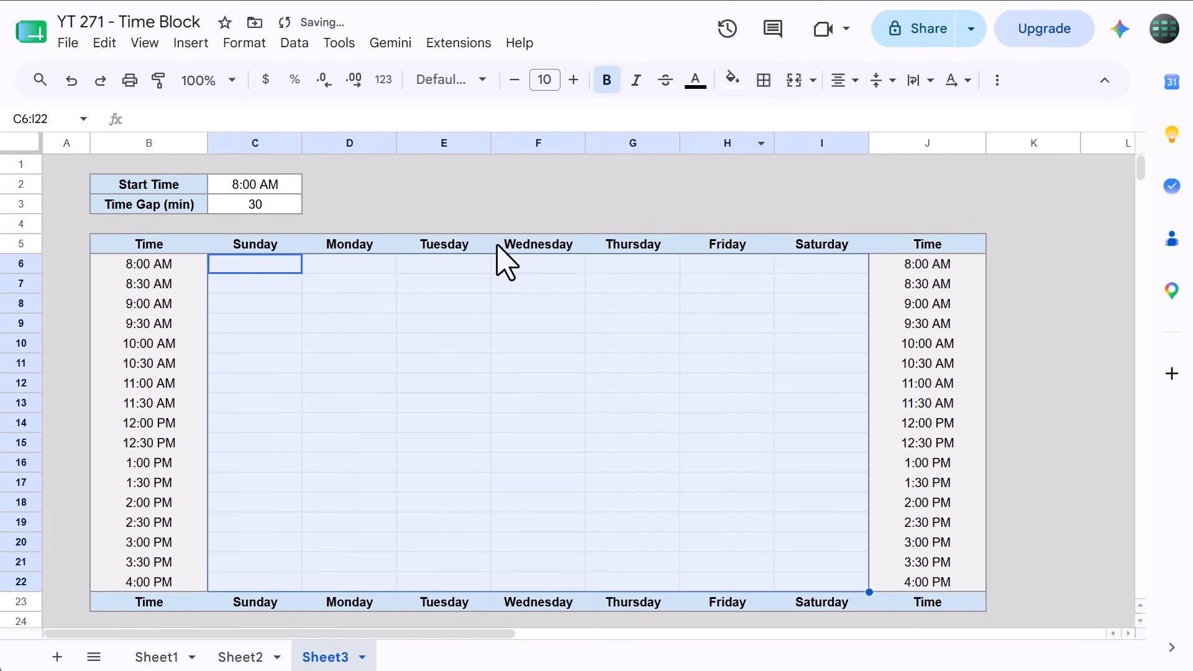
pyautogui.click(371, 292)
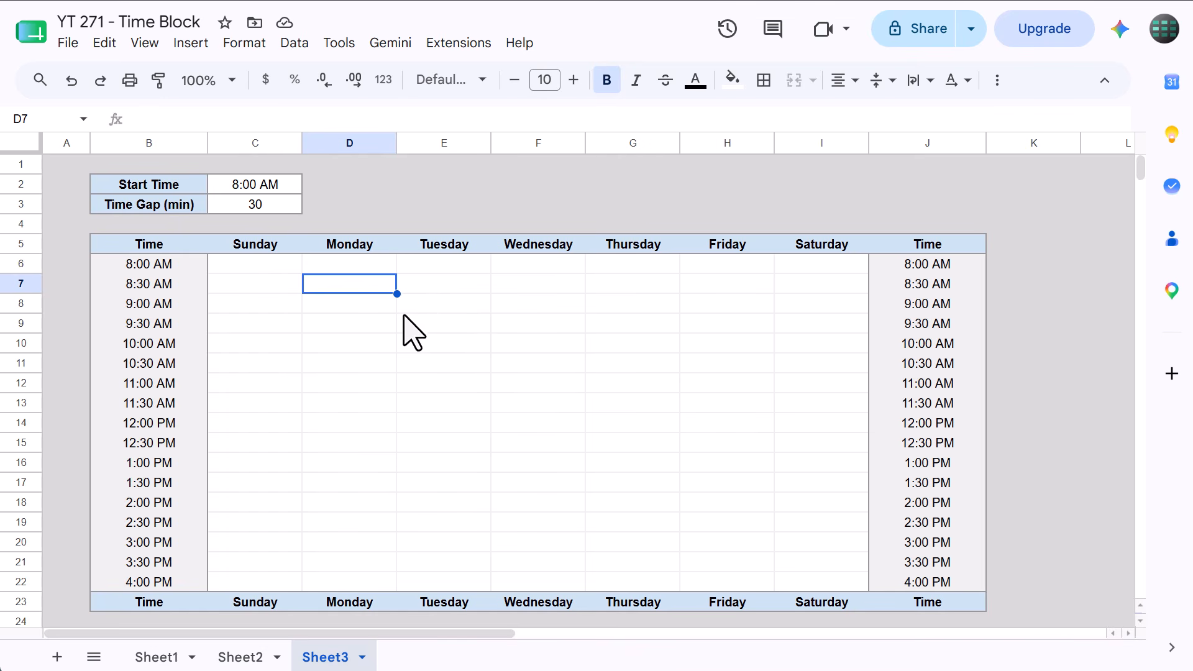
# Set the Start Time in C2 to 6 am
pyautogui.click(277, 186)
pyautogui.write('6 am')
pyautogui.press('Return')
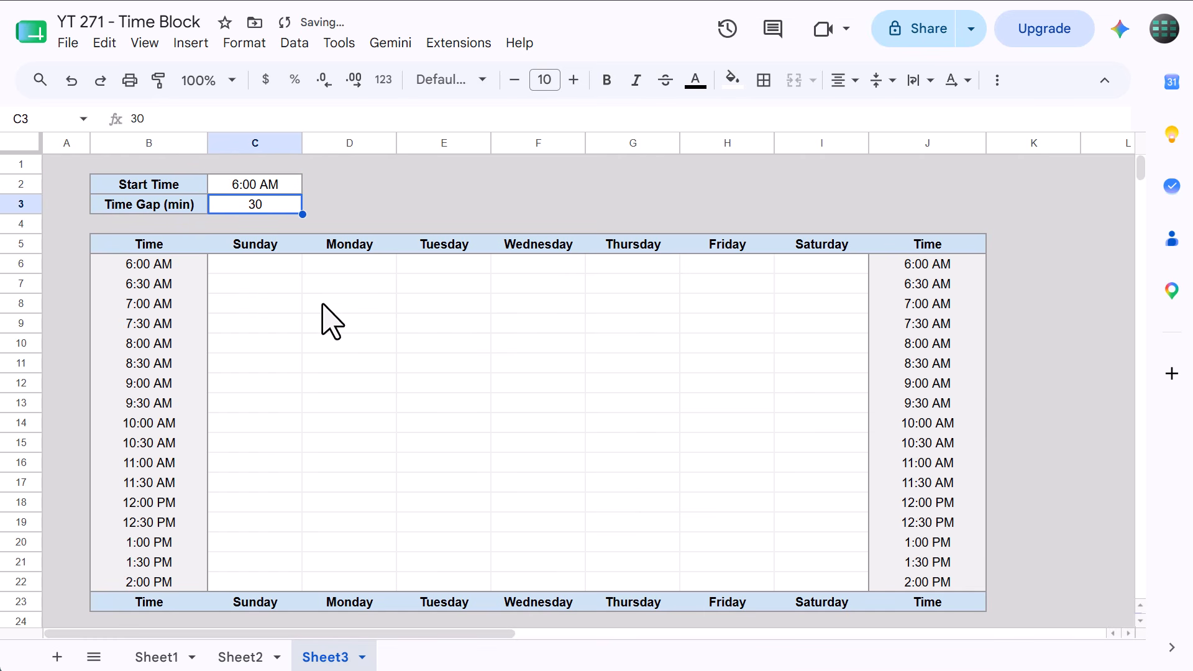
# Merge the Monday cells D8:D10 into one block and give it a gray outer border
pyautogui.moveTo(318, 304); pyautogui.dragTo(322, 343)
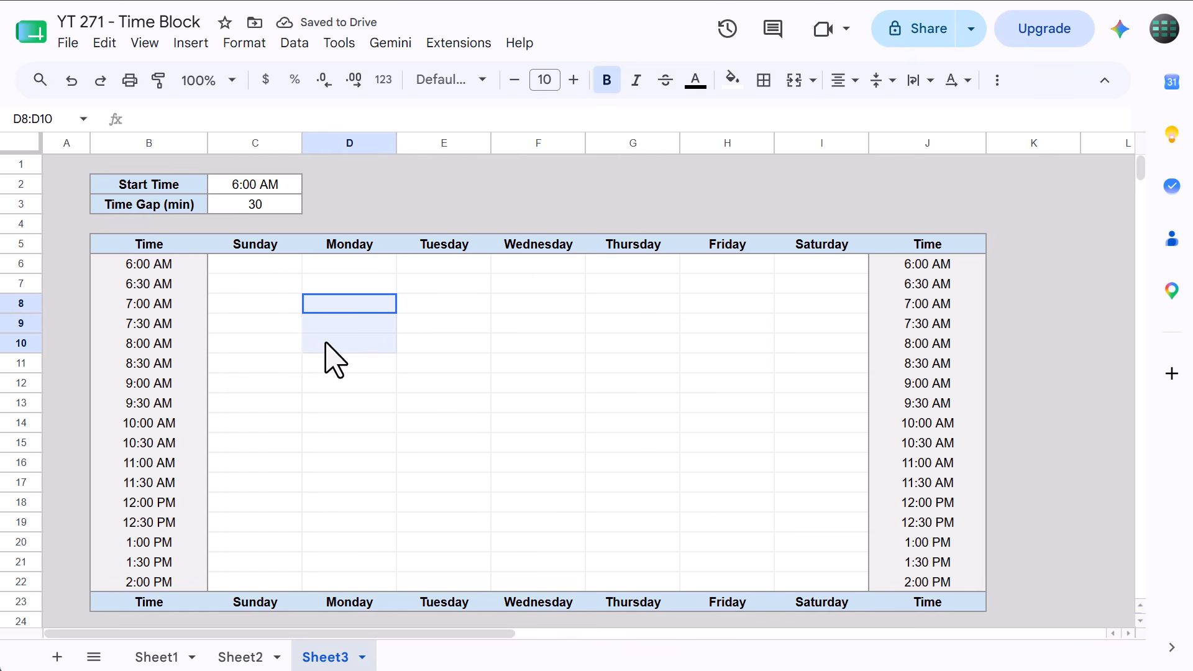
pyautogui.click(795, 81)
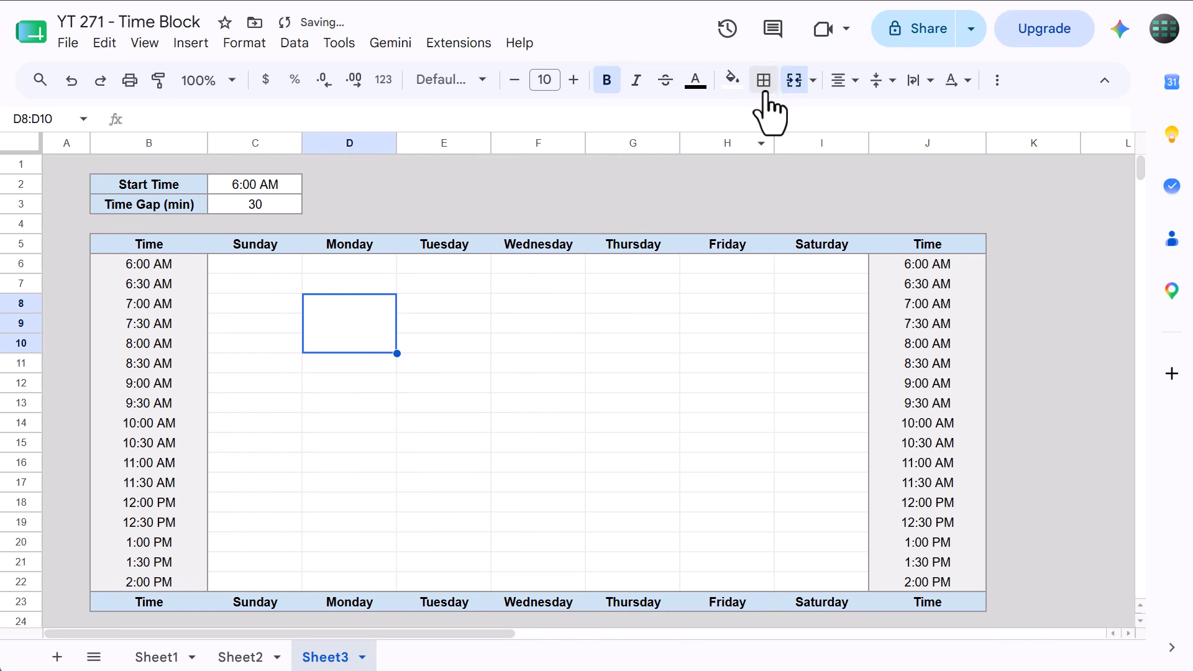
pyautogui.click(769, 79)
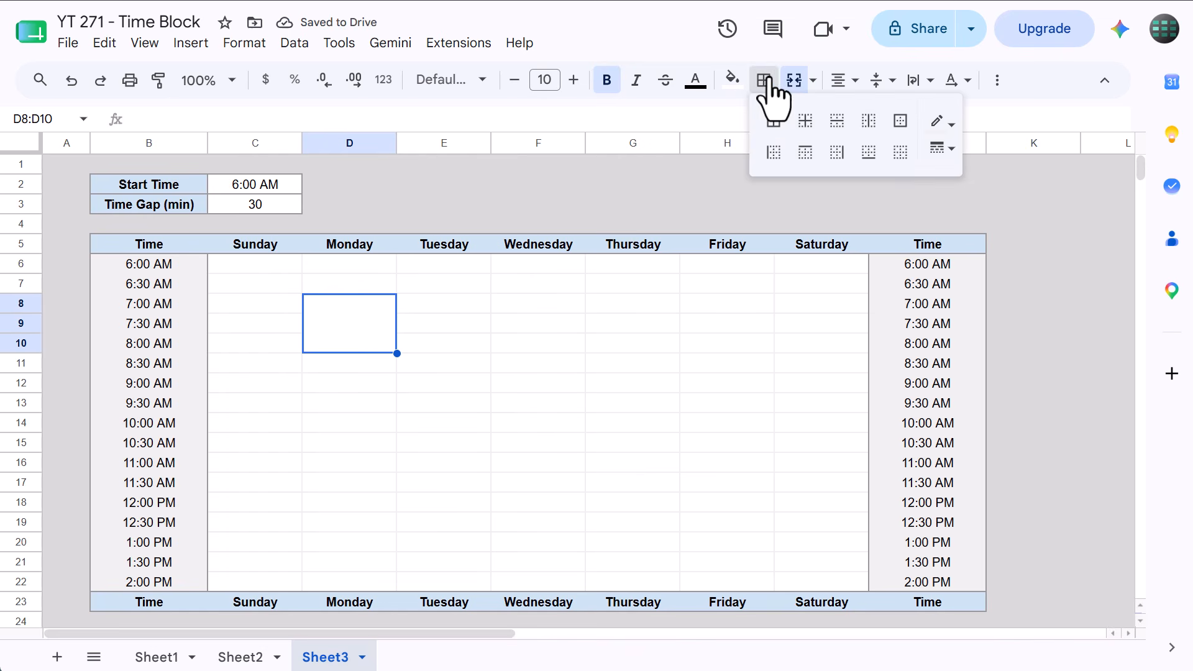
pyautogui.click(943, 123)
pyautogui.click(1007, 187)
pyautogui.click(900, 121)
pyautogui.click(762, 81)
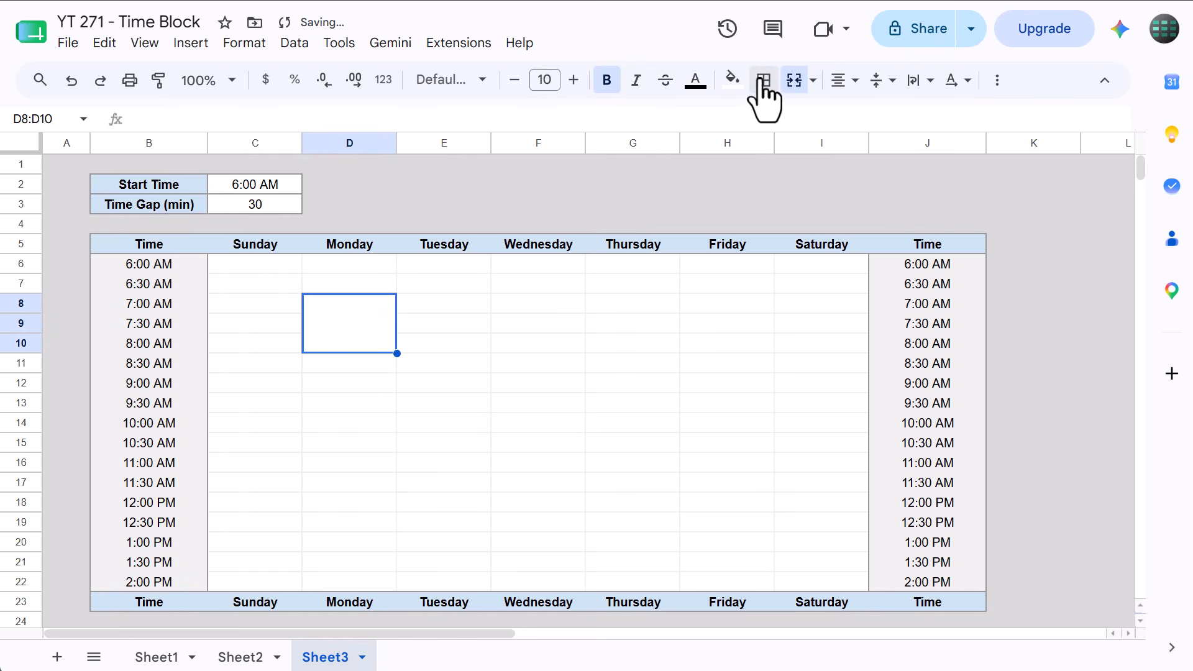
# Fill the merged Monday block D8:D10 with light green
pyautogui.click(734, 80)
pyautogui.click(819, 185)
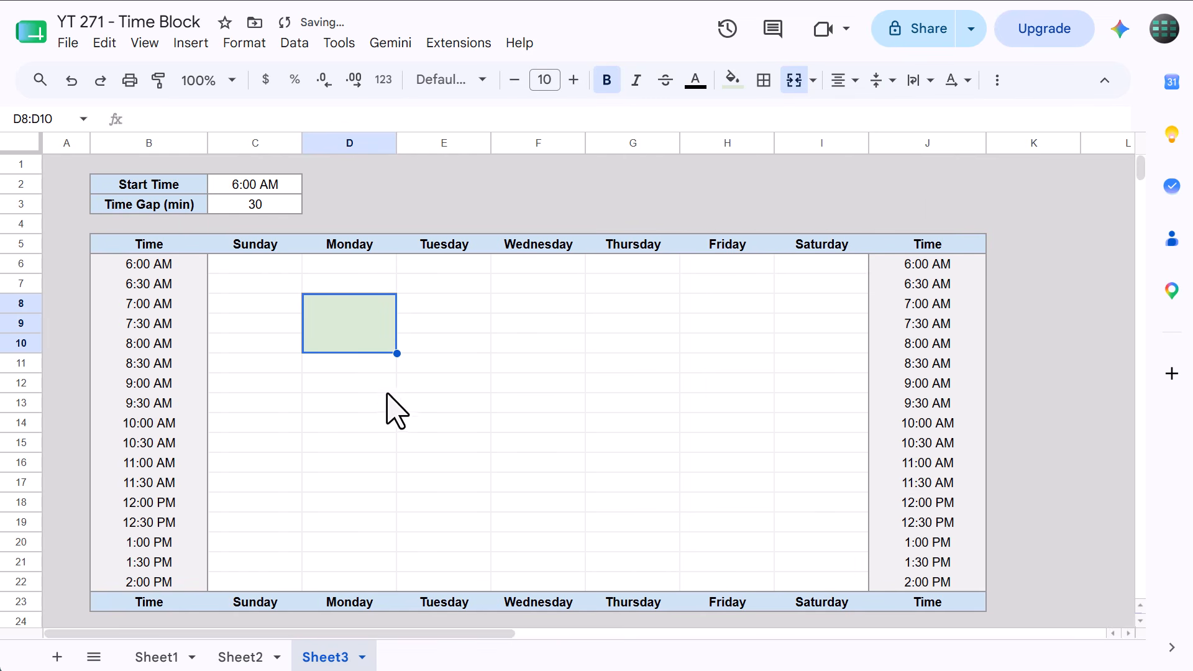
# Label the merged Monday block D8:D10 "Go to Gym" and copy it to Wednesday at F8 and Friday at H8
pyautogui.write('Go to Gym')
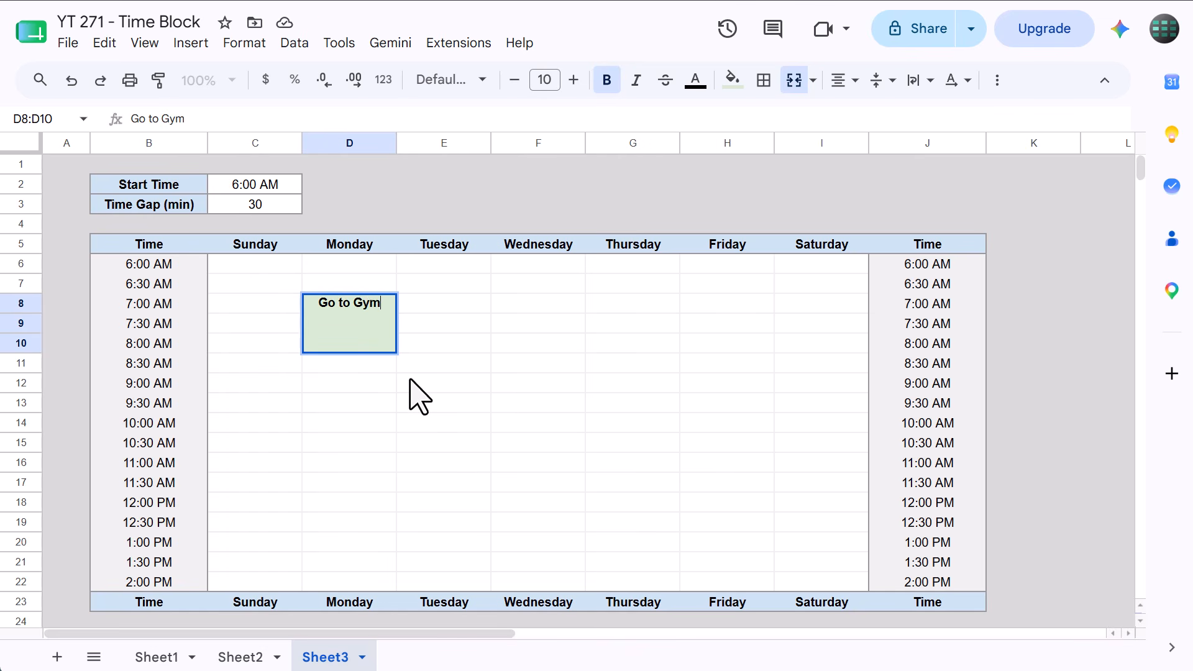
pyautogui.press('Return')
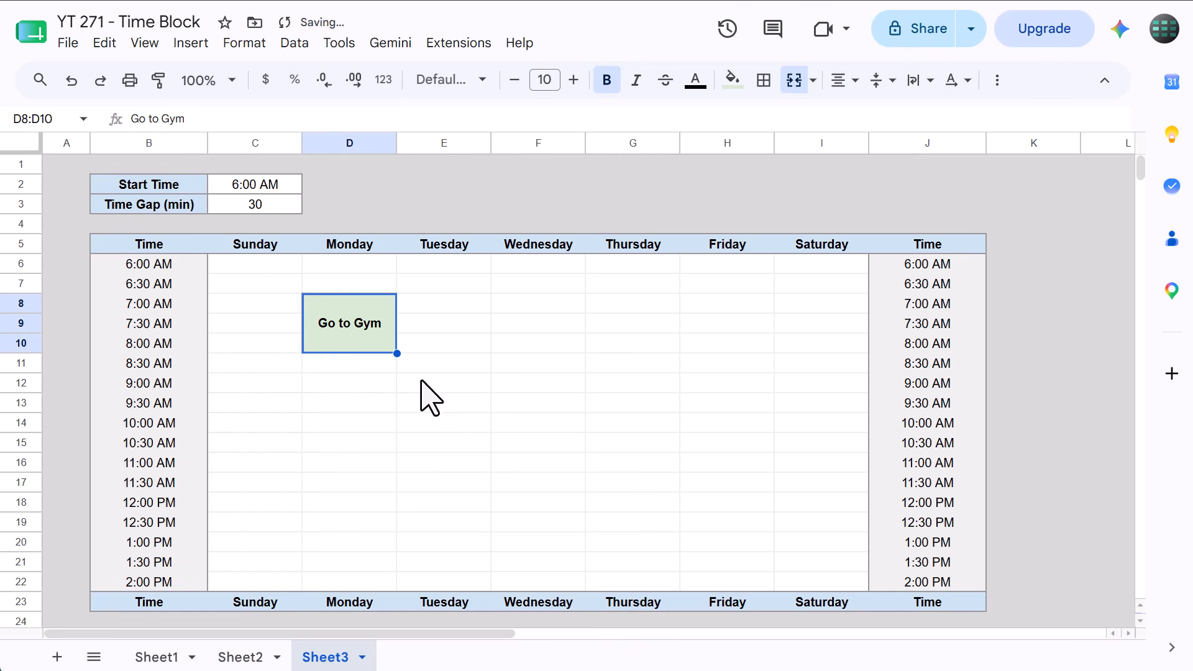
pyautogui.rightClick(342, 337)
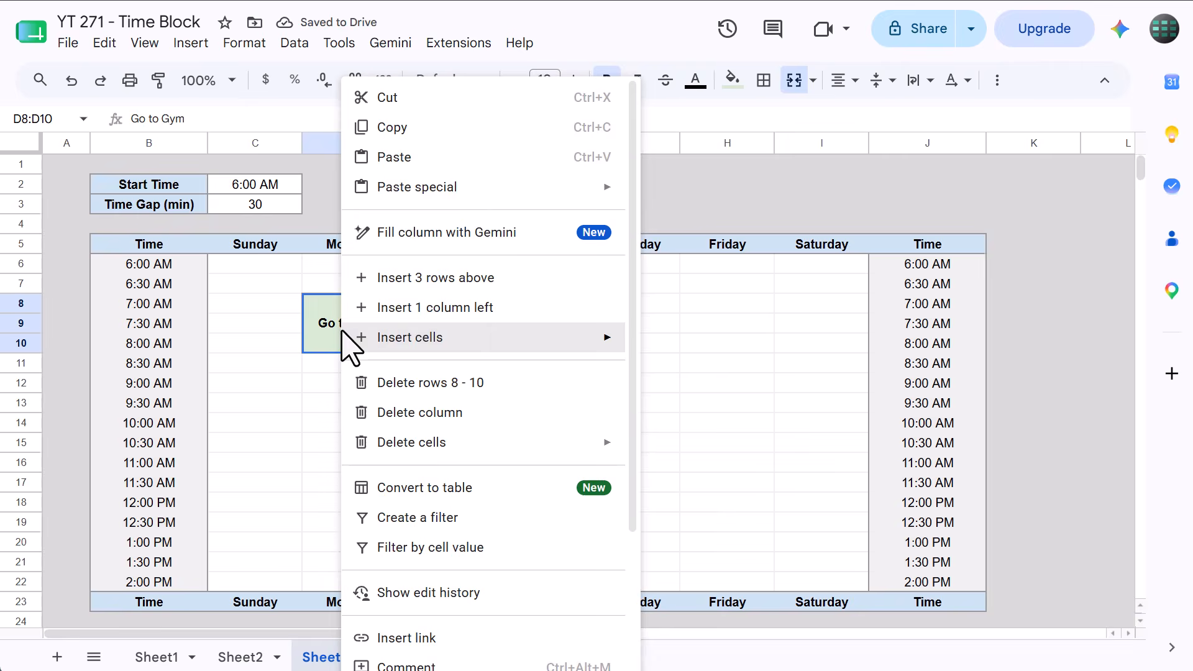
pyautogui.click(420, 128)
pyautogui.rightClick(523, 305)
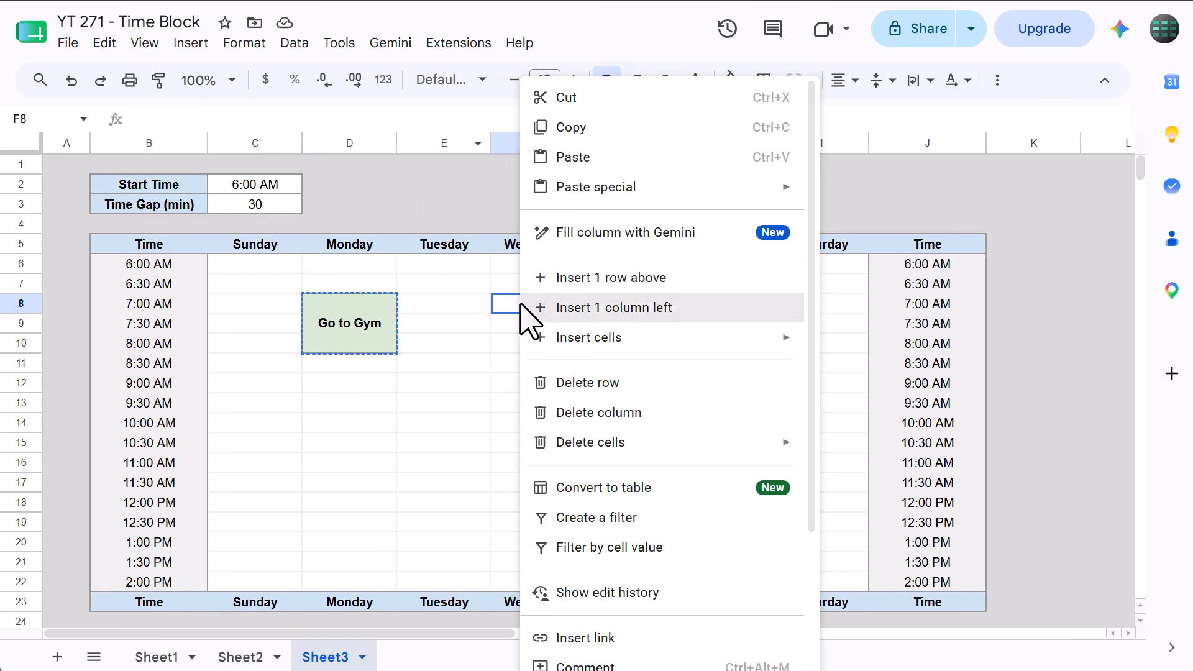
pyautogui.click(593, 174)
pyautogui.rightClick(722, 304)
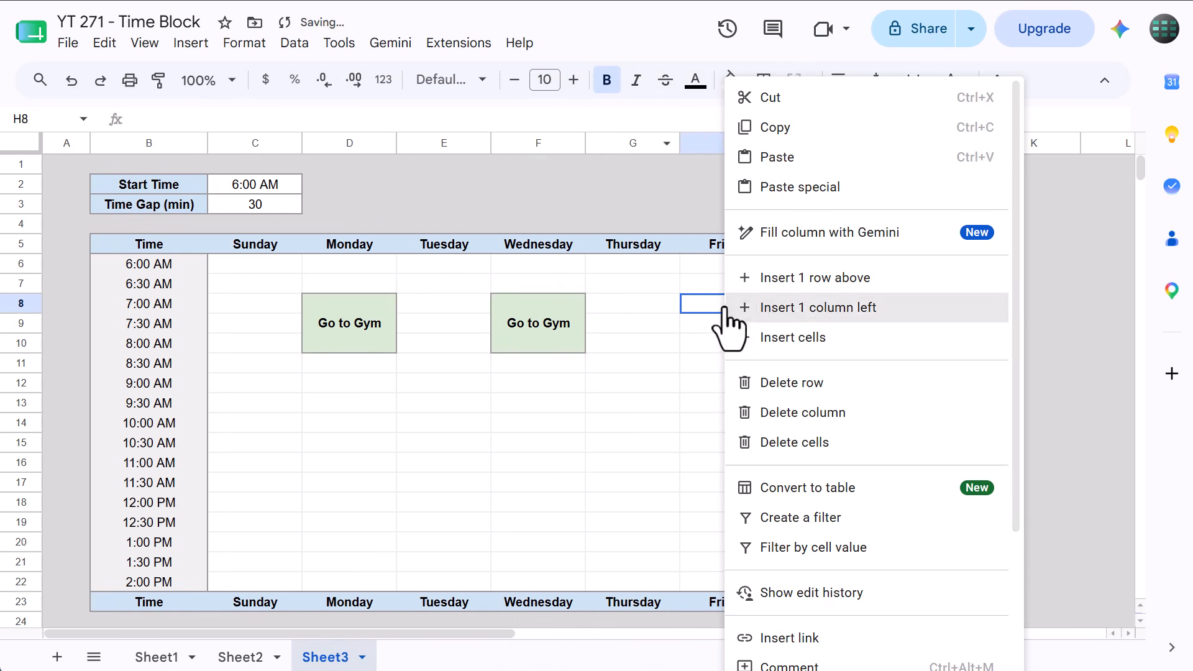
pyautogui.click(795, 160)
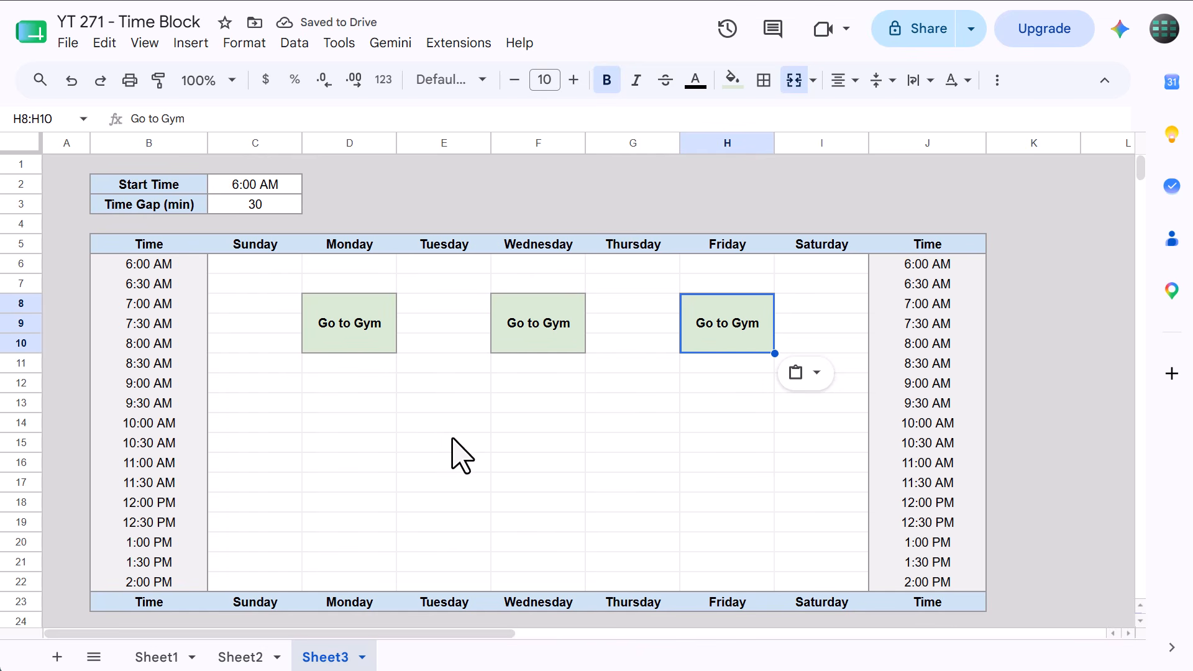
# Merge the Tuesday cells E14:E17 into one block and give it a gray outer border
pyautogui.moveTo(436, 421); pyautogui.dragTo(438, 486)
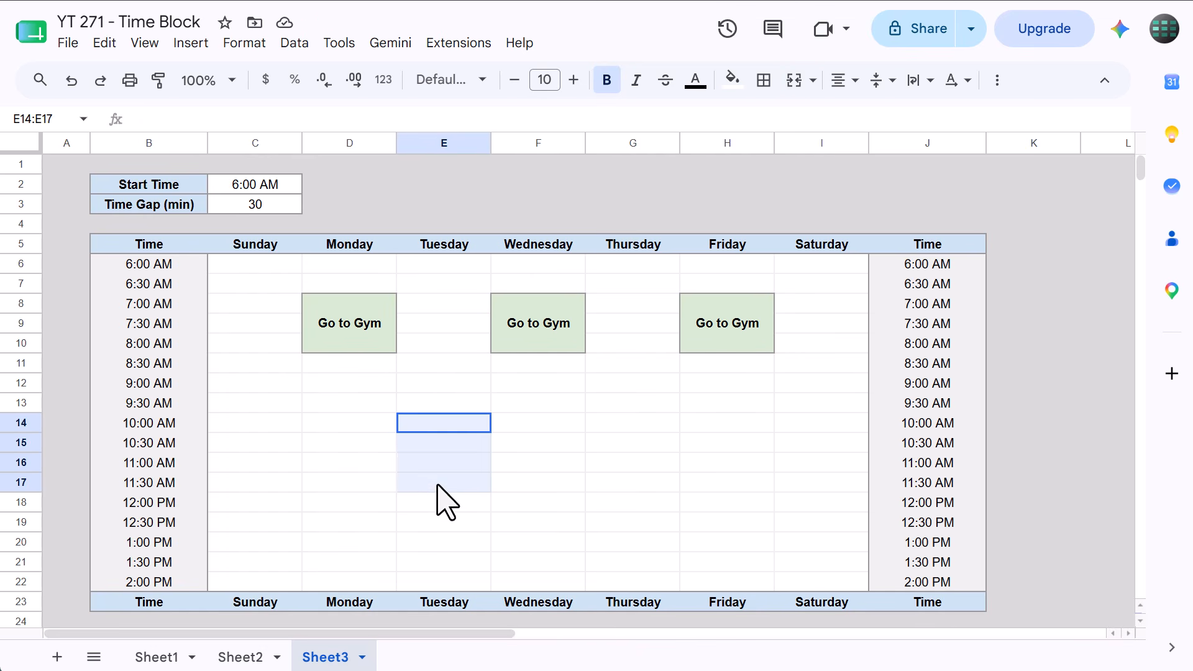
pyautogui.click(794, 80)
pyautogui.click(764, 80)
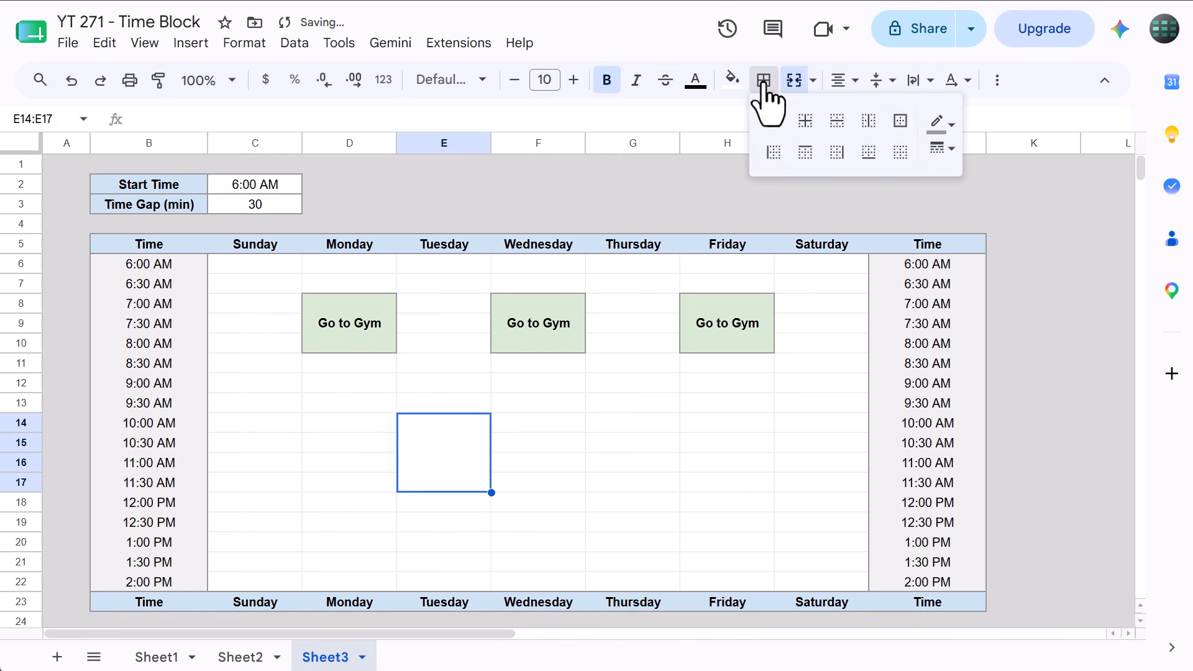
# Fill the merged Tuesday block E14:E17 with light red and label it "Work Meeting"
pyautogui.click(733, 81)
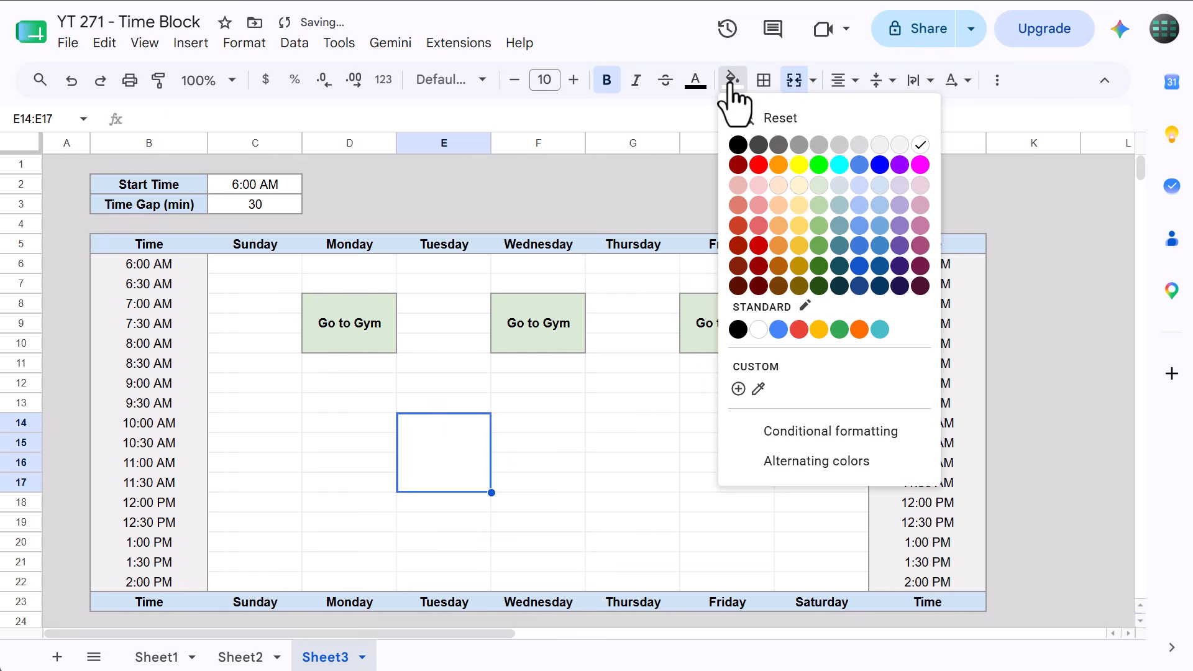
pyautogui.click(759, 187)
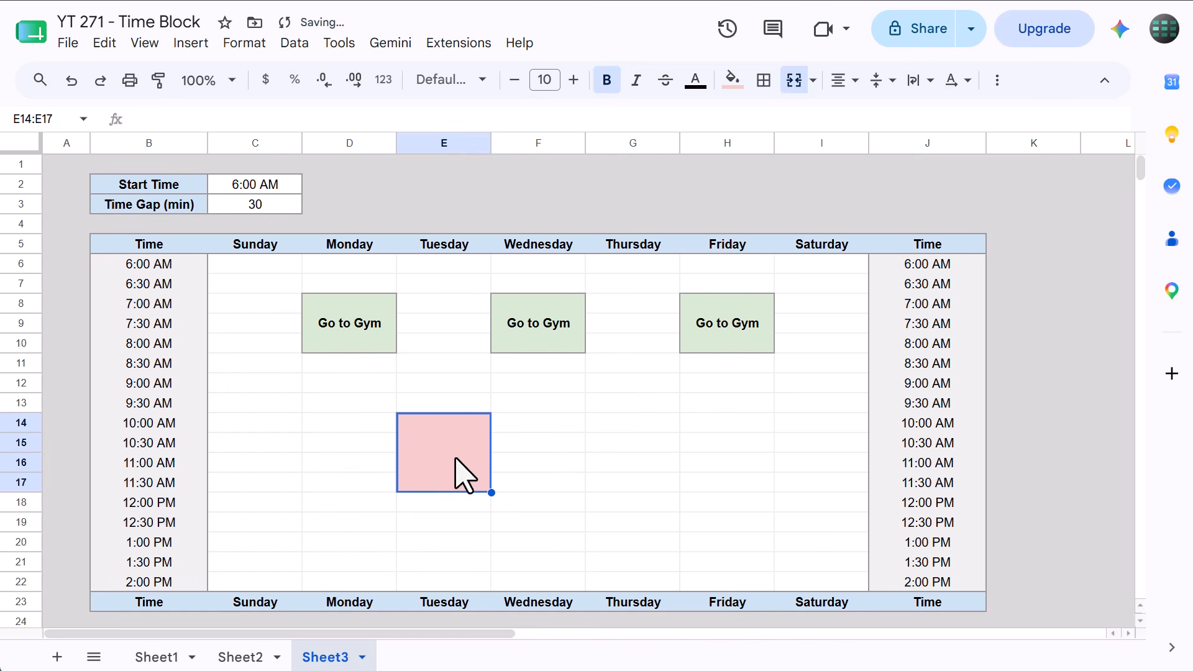
pyautogui.write('Work Meeting')
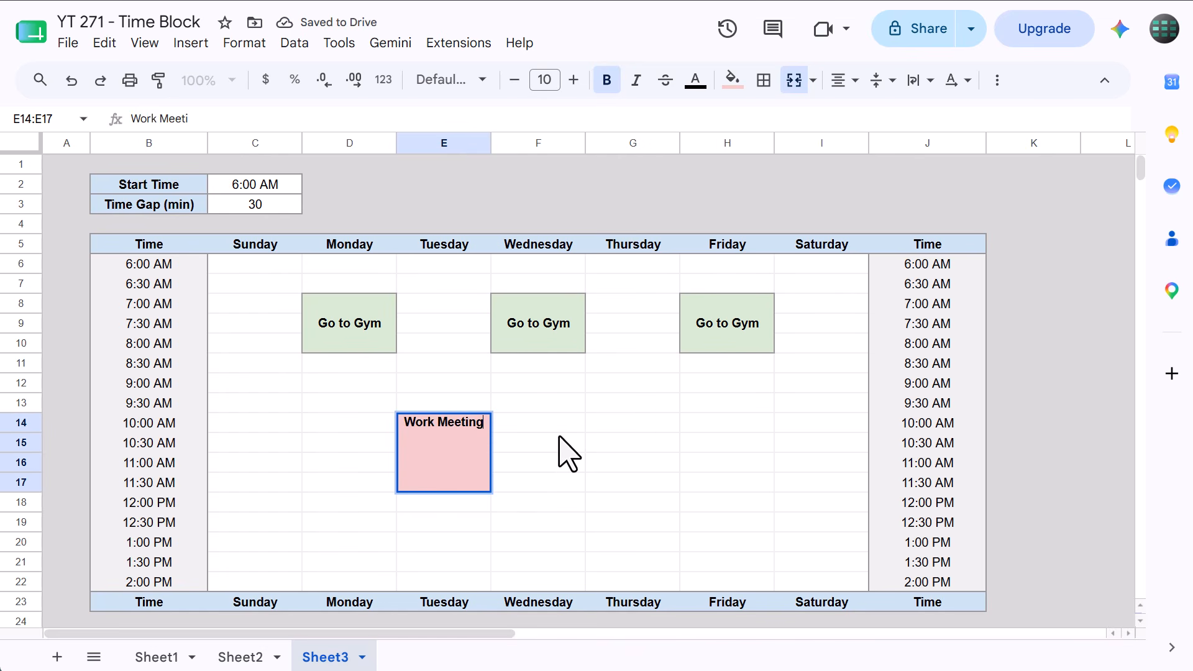
pyautogui.press('Return')
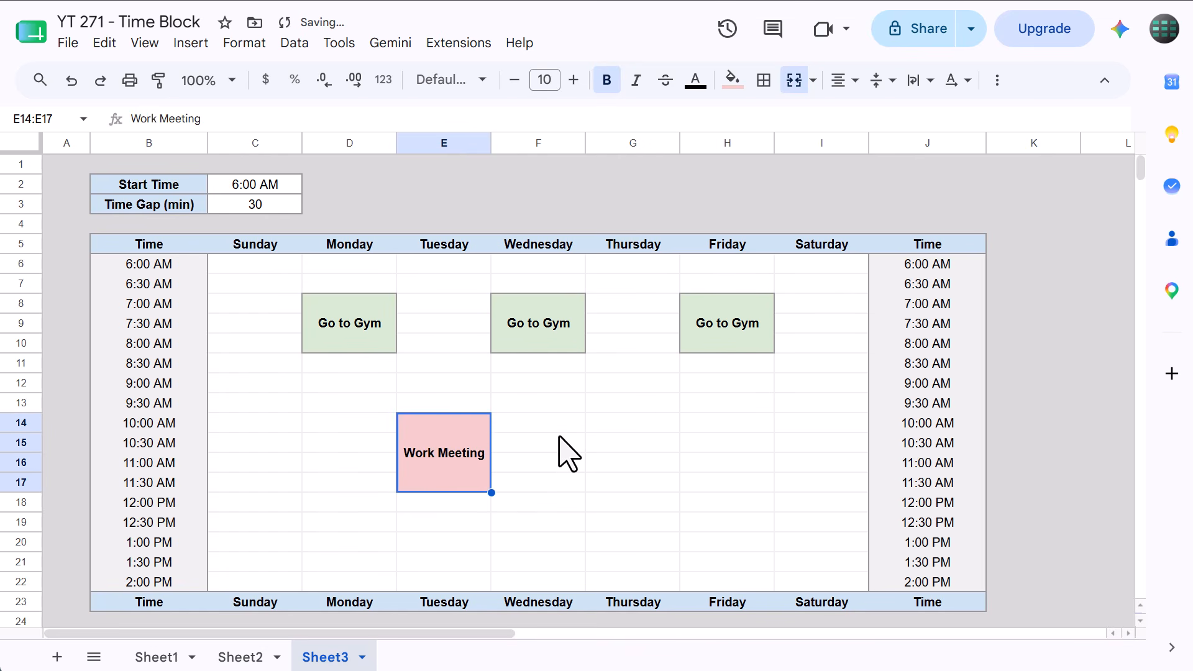
pyautogui.click(627, 430)
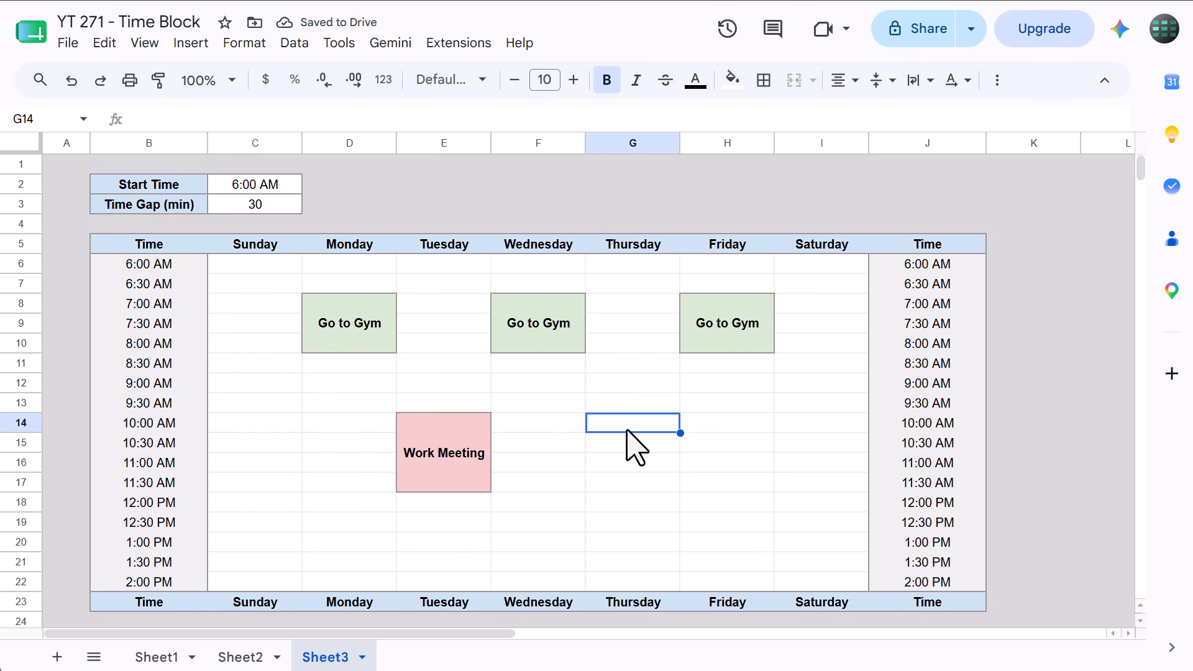